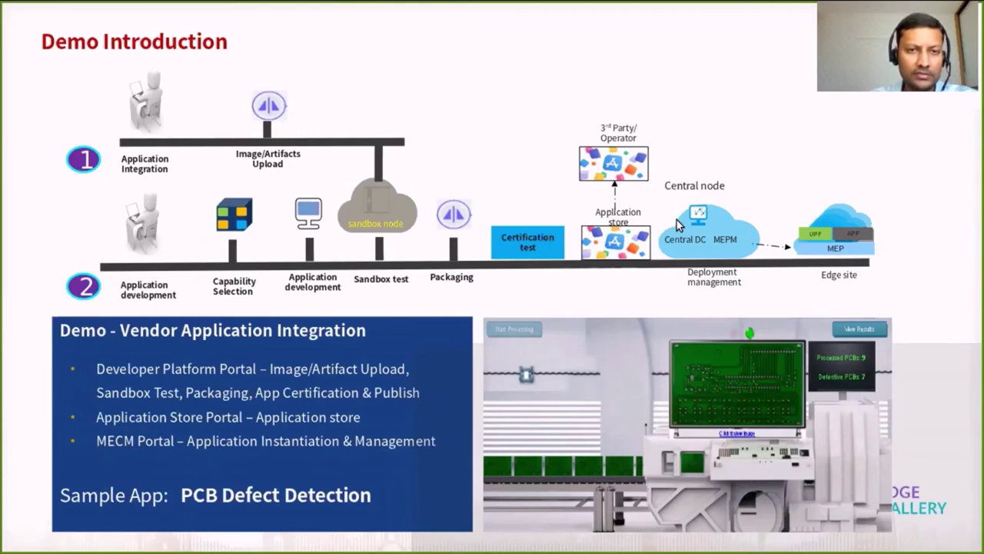
Leave the slide show, switch to the VNC viewer and bring up the EdgeGallery Developer portal
key("Escape")
left_click(34, 362)
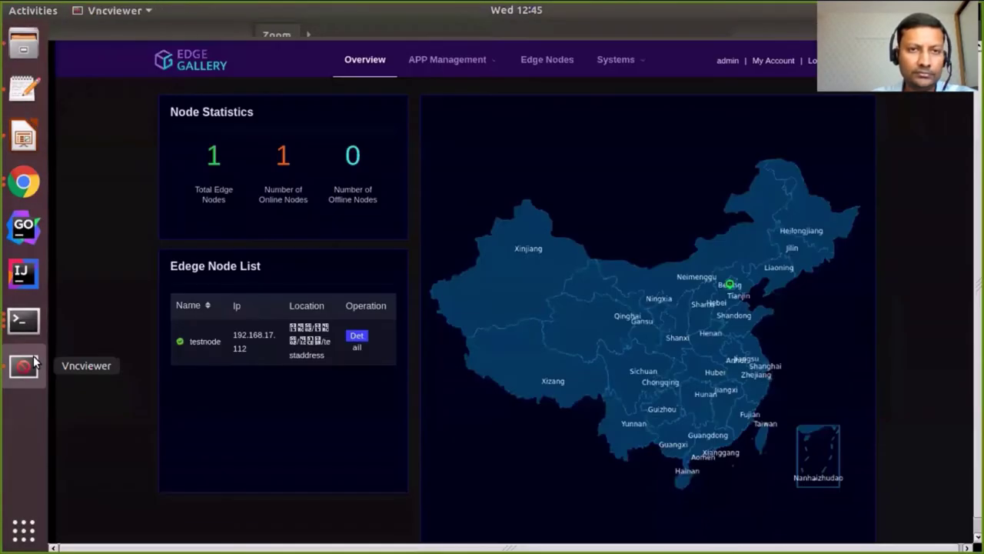
mouse_move(171, 39)
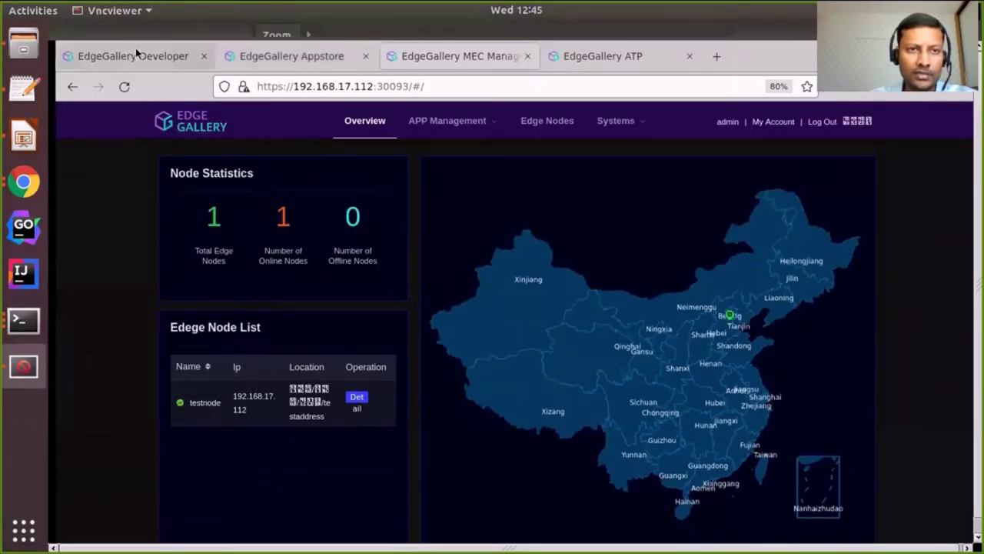
left_click(135, 49)
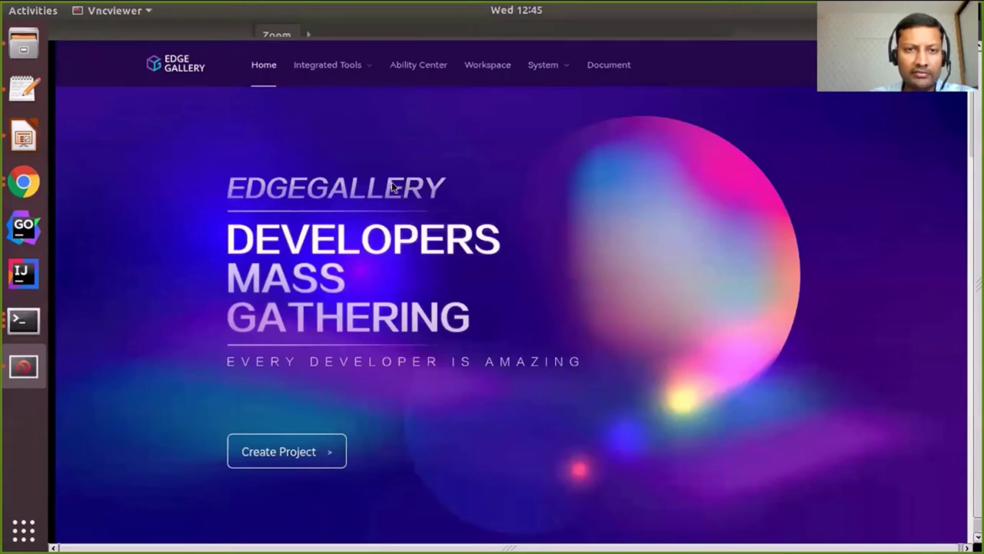
Open the Ability Center and look through the platform capabilities and their categories
mouse_move(342, 67)
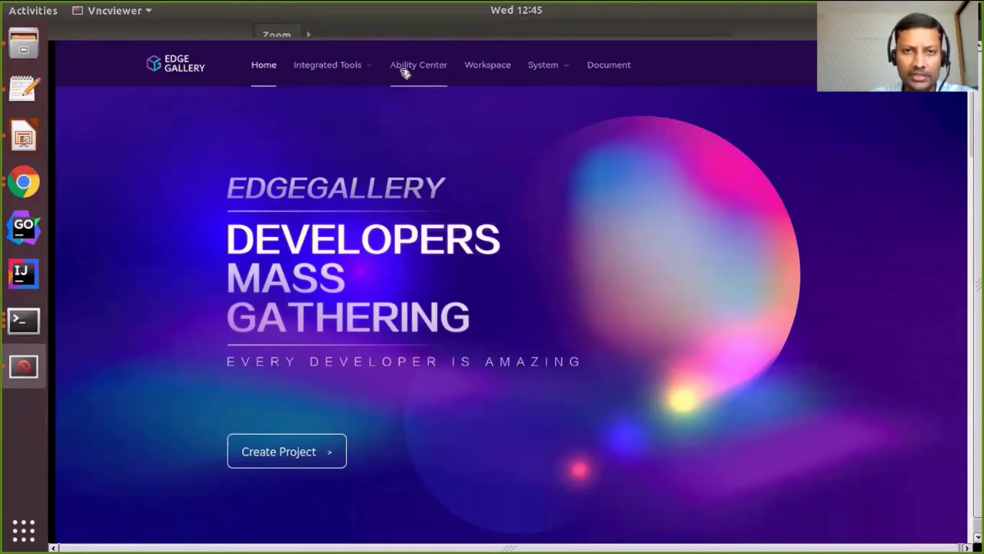
left_click(403, 69)
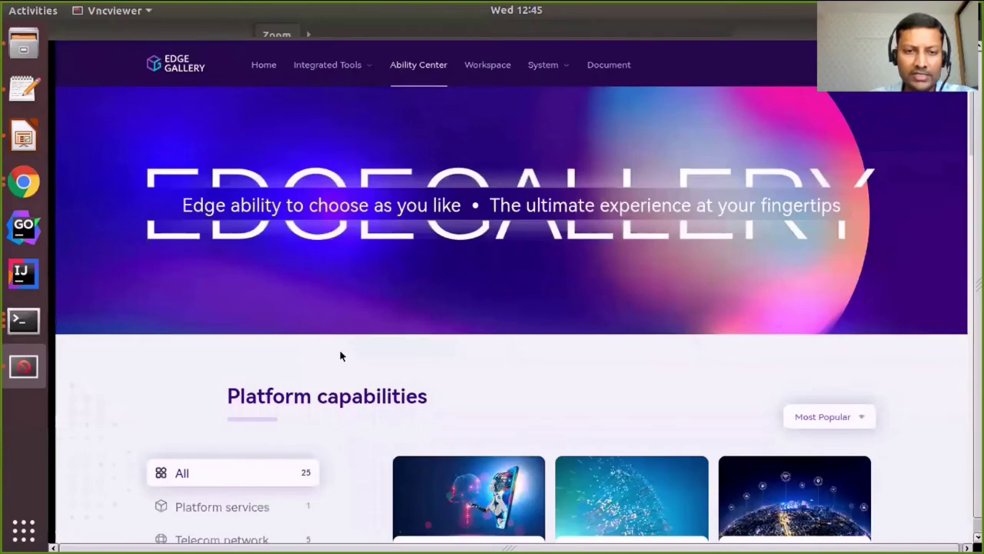
scroll(341, 352, "down", 1)
scroll(340, 355, "down", 3)
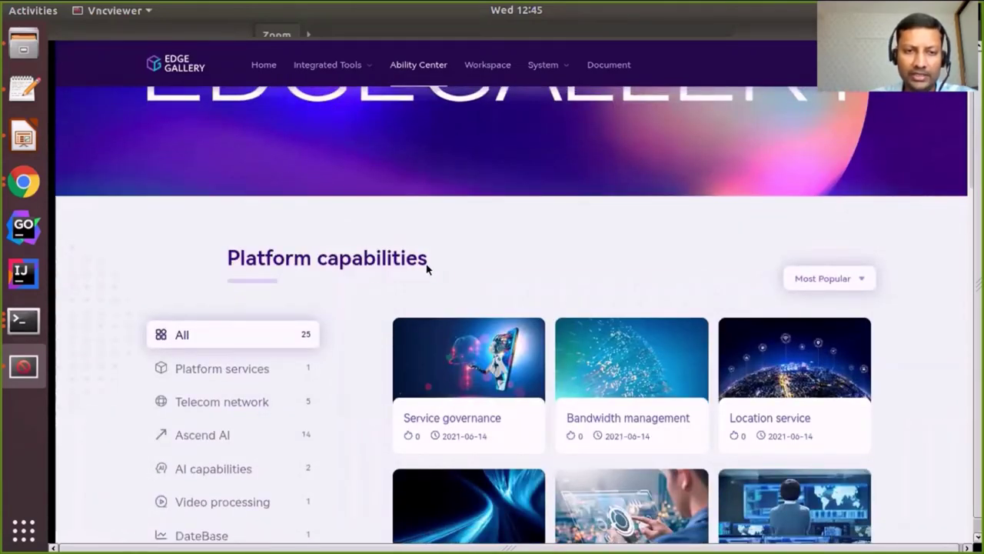
scroll(336, 307, "down", 2)
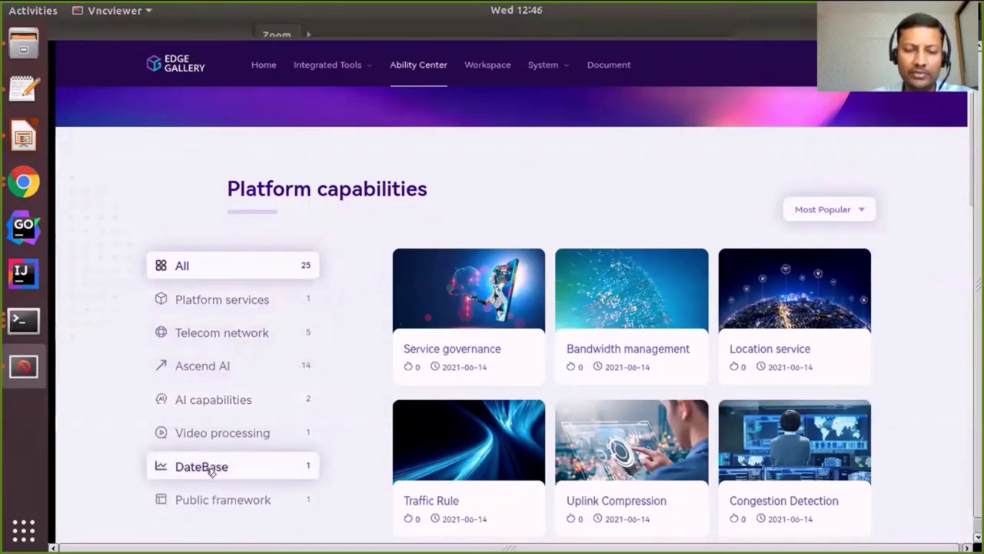
View the details of the Service governance capability and open its service documentation
mouse_move(520, 321)
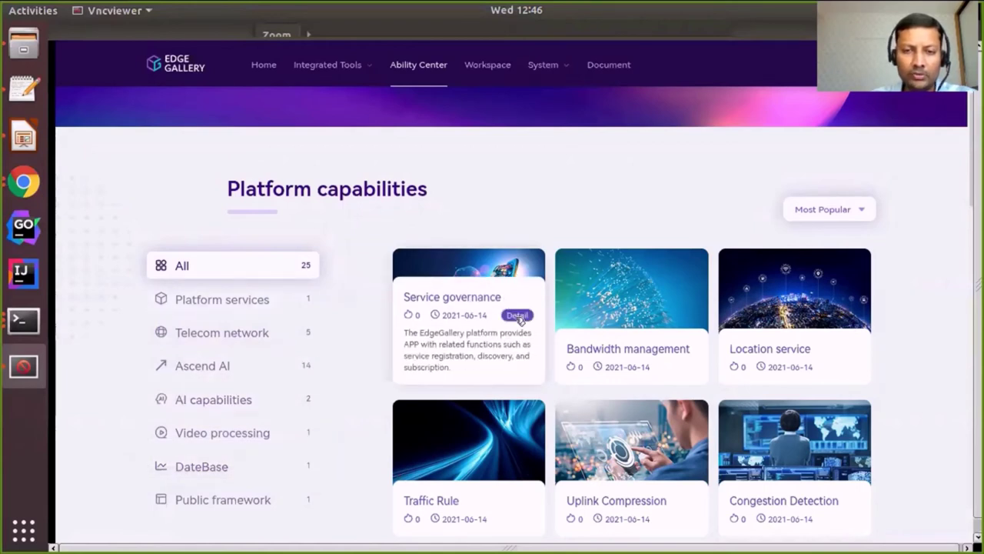
left_click(518, 316)
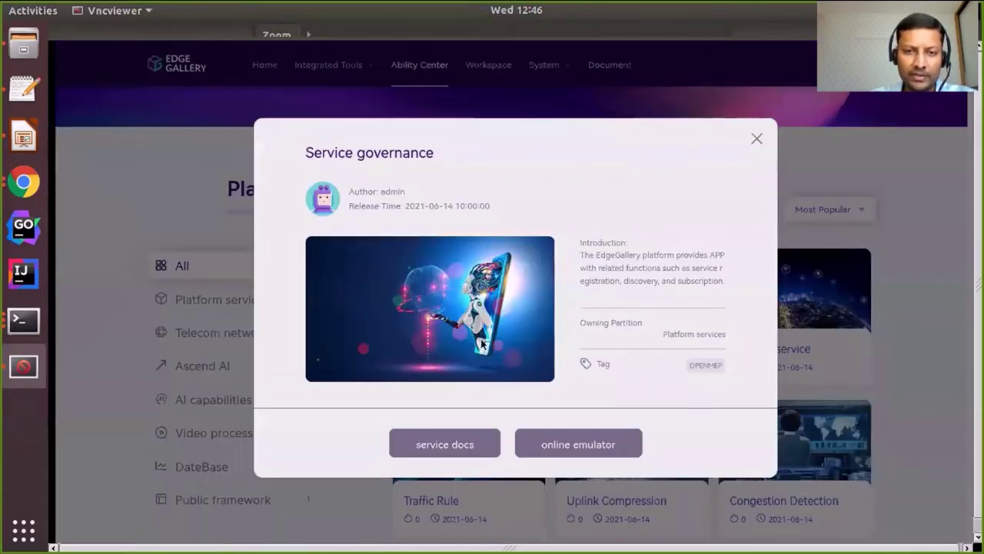
left_click(440, 444)
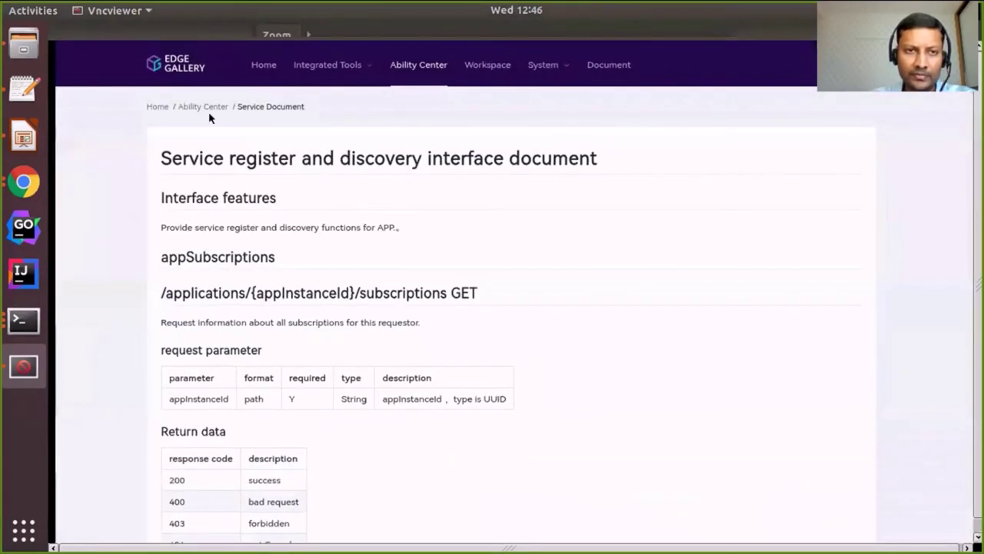
Return to the Service governance details and examine its API endpoints in the online emulator
left_click(211, 109)
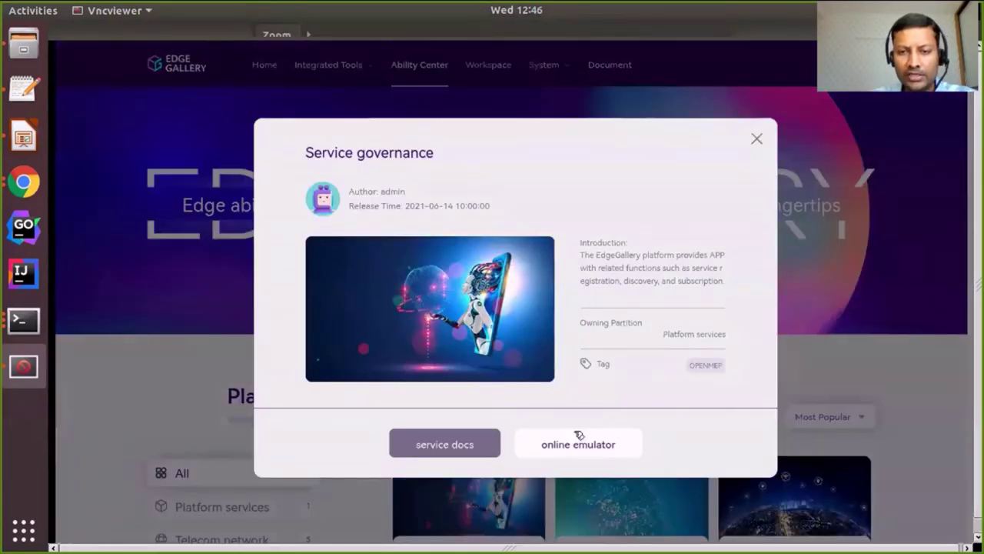
left_click(579, 435)
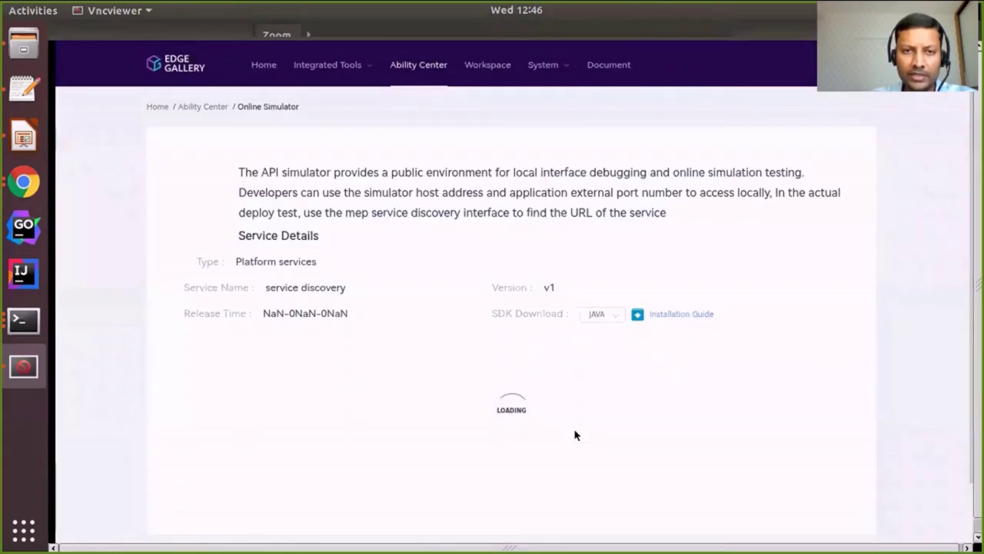
scroll(559, 408, "down", 1)
scroll(559, 408, "down", 4)
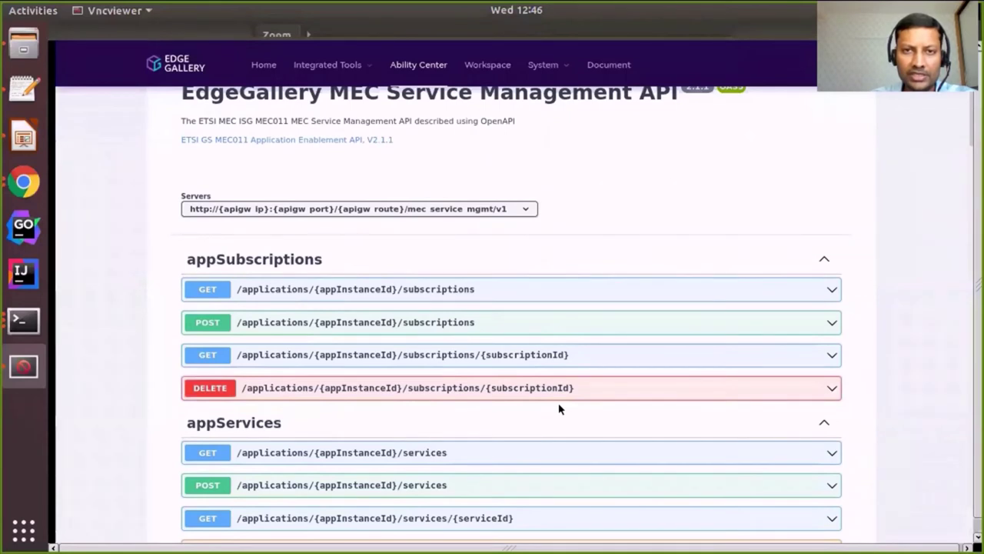
Start a new Application Integration project from the Workspace
left_click(502, 66)
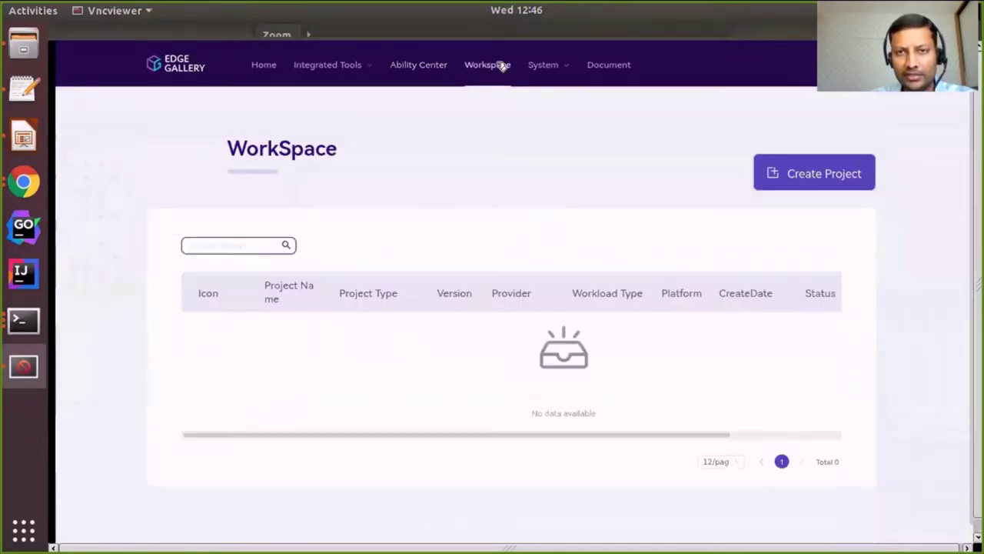
left_click(833, 175)
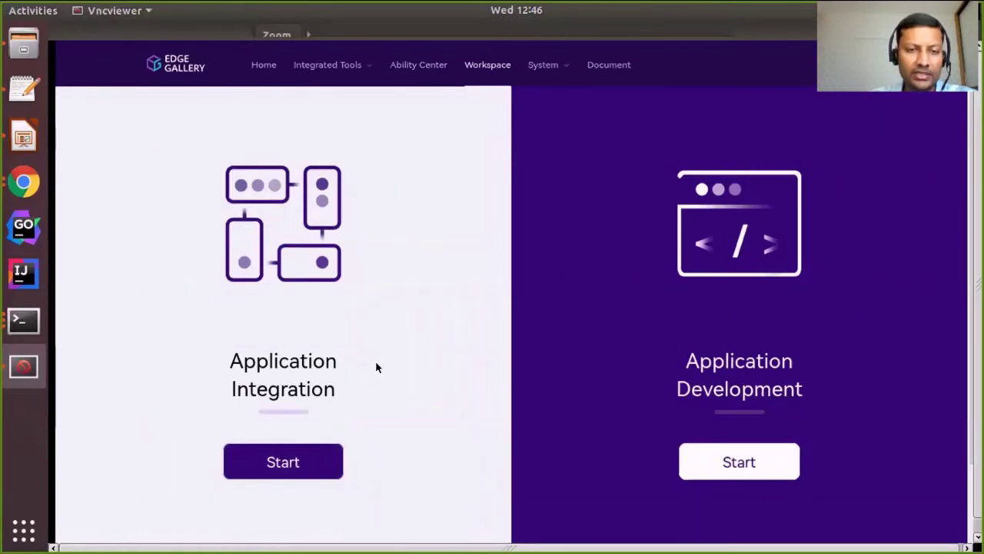
left_click(296, 470)
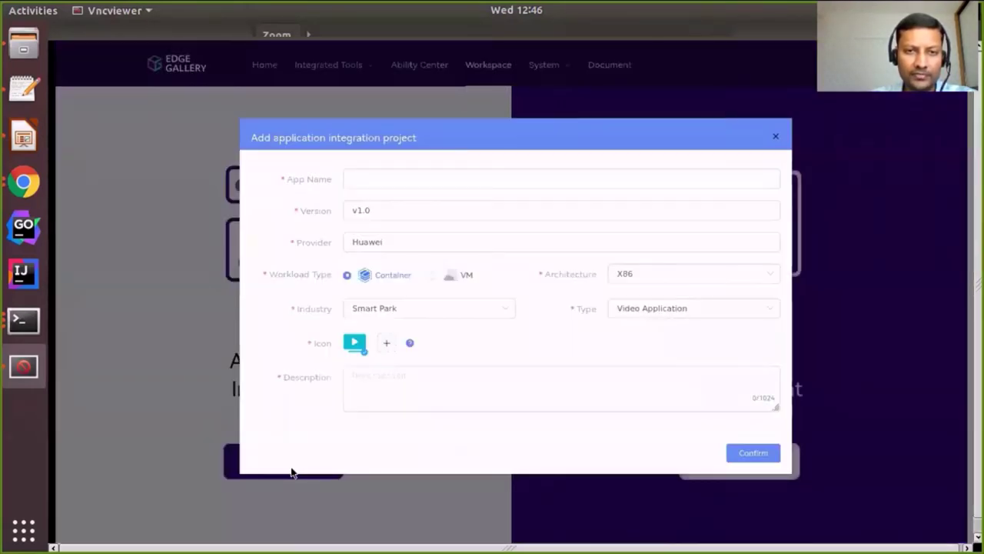
Create the integration project with the app name PcbDemo, an uploaded custom icon and the description Demo
left_click(367, 173)
type("PcbDemo")
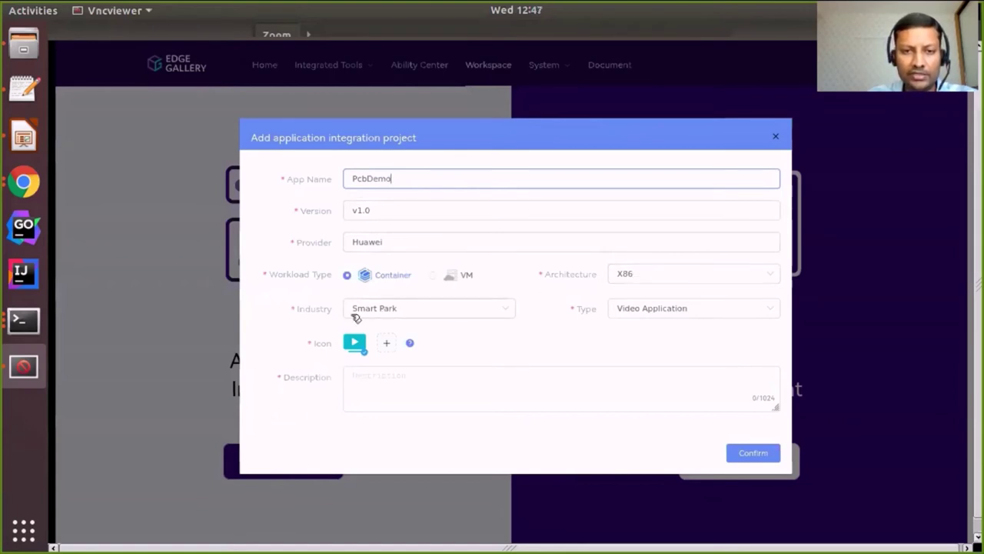
left_click(389, 346)
double_click(361, 149)
left_click(481, 397)
type("Demo")
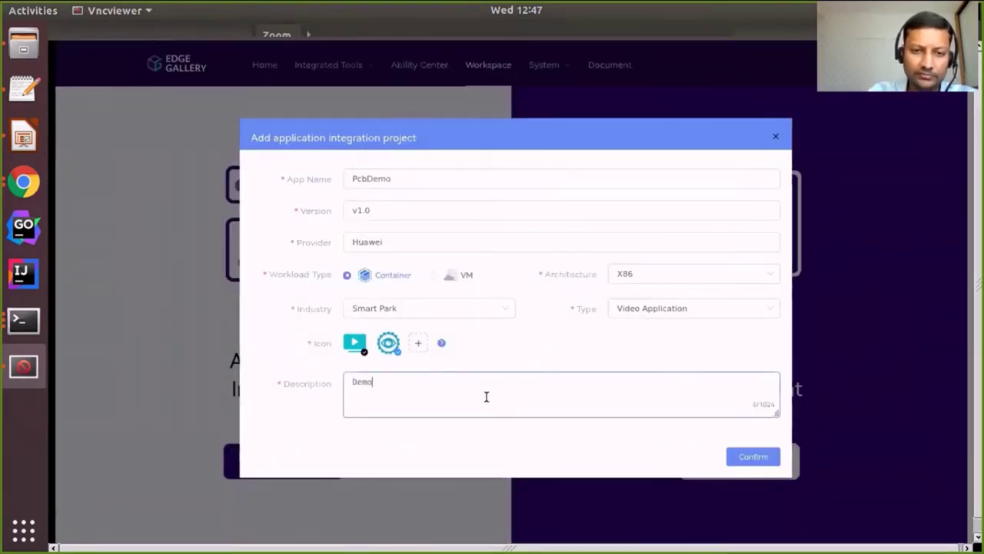
left_click(756, 459)
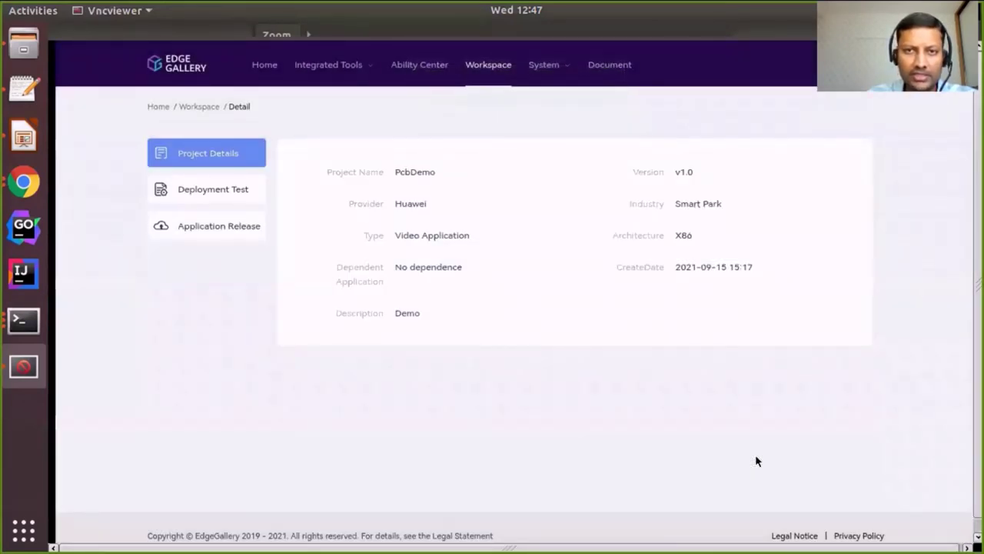
Open the project's deployment test and advance to Configure Deployment Files without uploading an app image
left_click(215, 196)
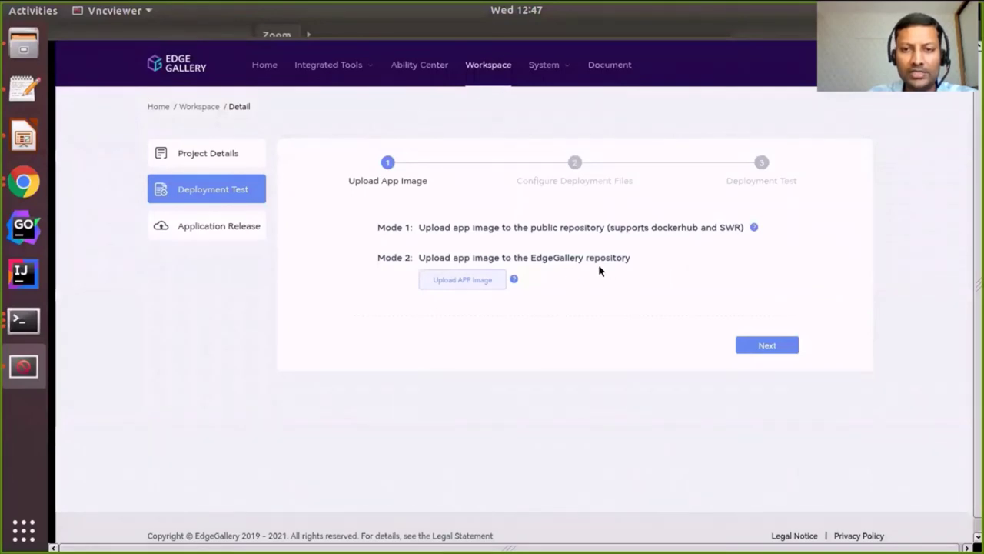
left_click(780, 347)
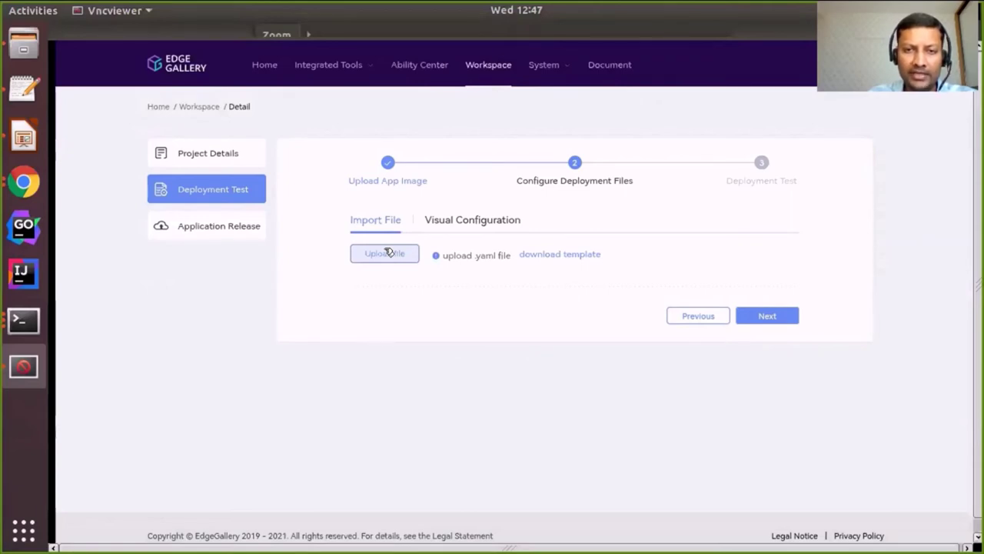
Examine the pod, working container and access service fields offered by the visual configuration
left_click(477, 220)
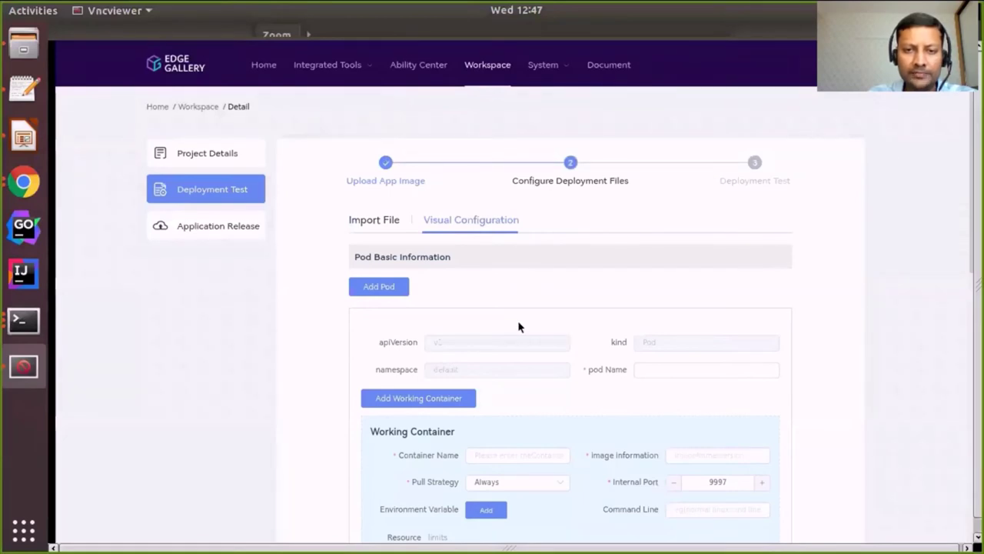
scroll(621, 429, "down", 5)
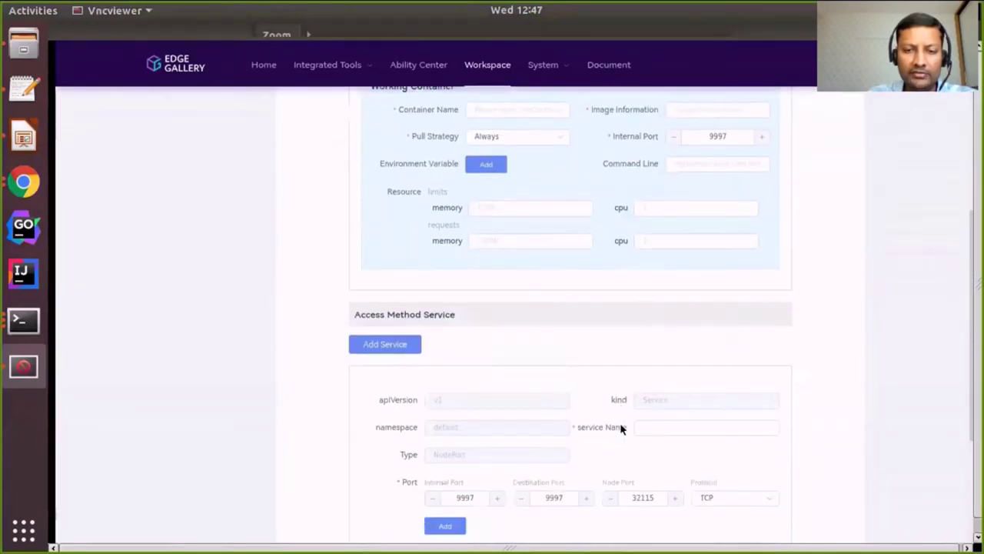
scroll(620, 427, "up", 4)
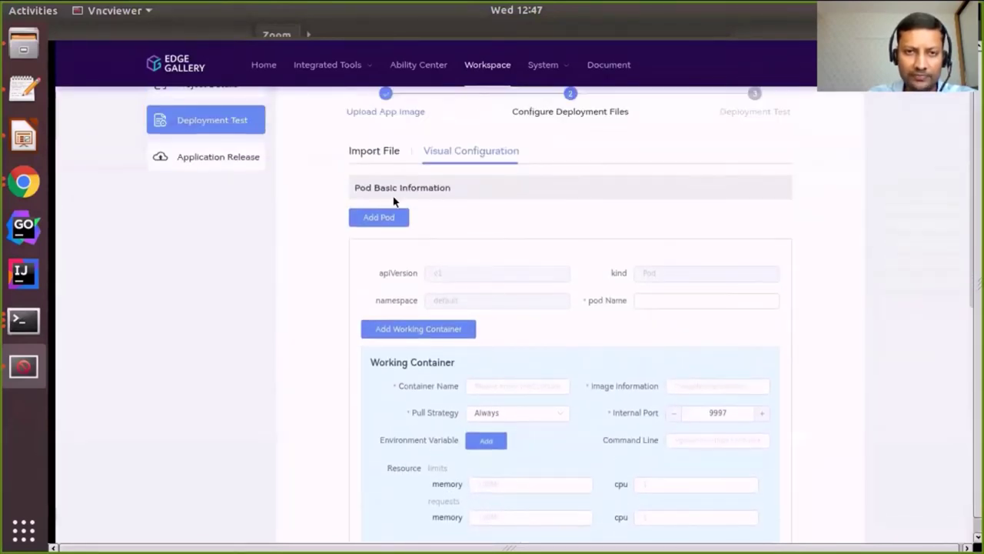
Import PCB_Defect_Detection_deploy.yaml from the egIntegration folder as the deployment file
left_click(386, 155)
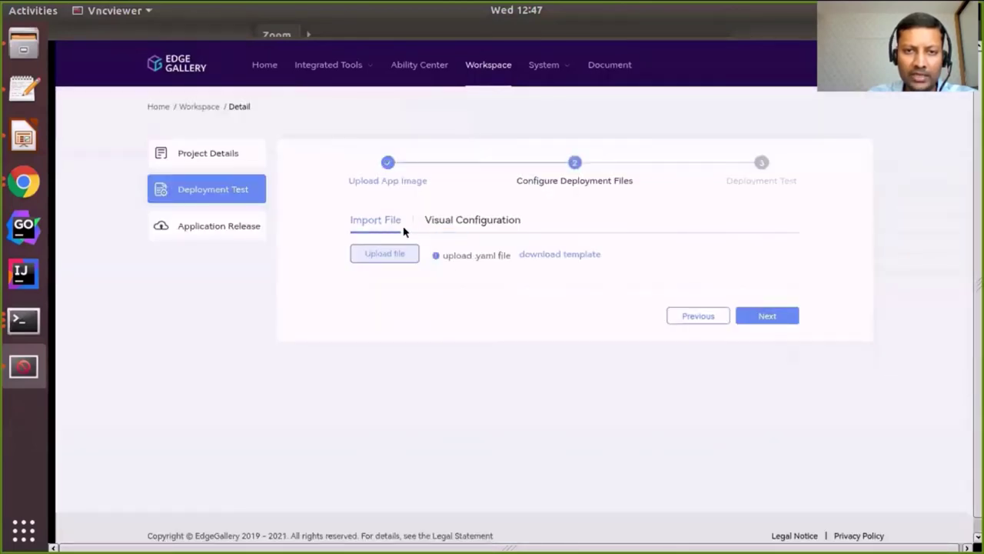
left_click(398, 255)
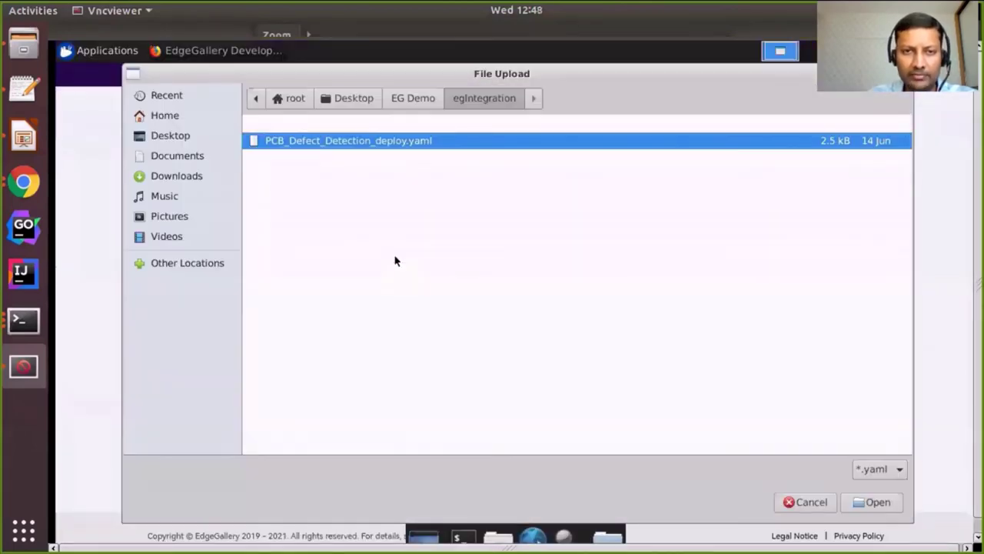
double_click(397, 144)
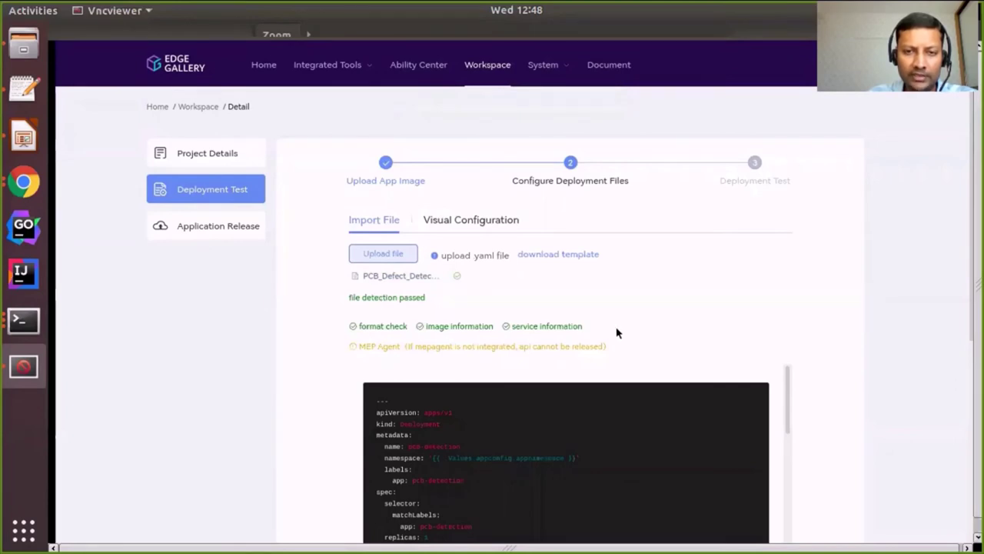
Review the imported YAML content and proceed to the Deployment Test stage
scroll(605, 331, "down", 1)
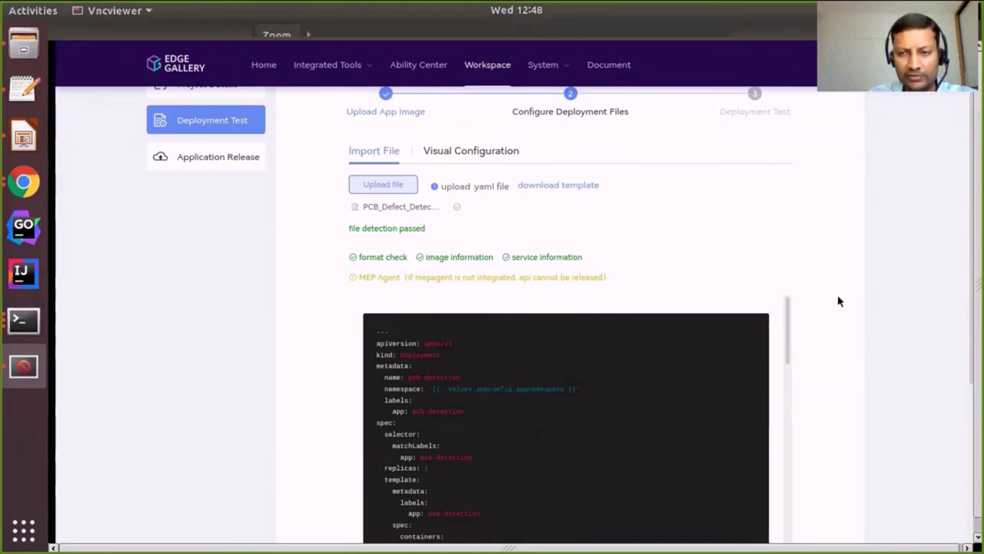
scroll(839, 302, "down", 4)
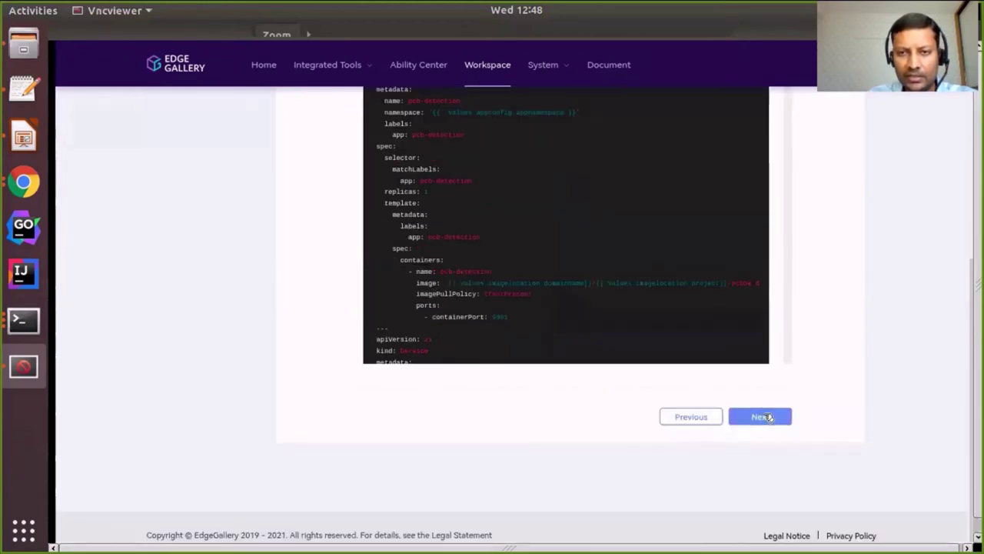
left_click(762, 416)
scroll(599, 292, "up", 5)
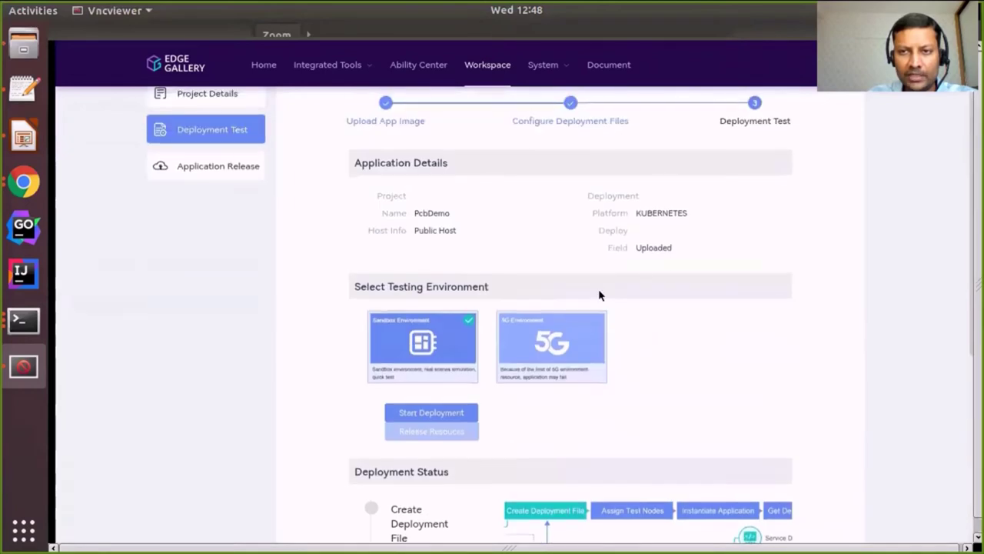
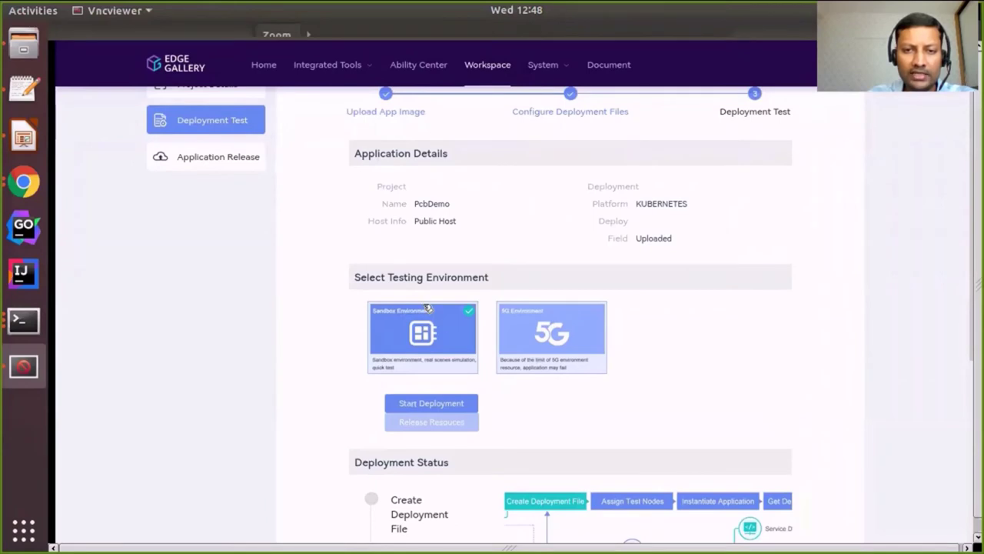
Start the PcbDemo deployment in the Sandbox Environment and check its deployment status and result
scroll(465, 299, "down", 1)
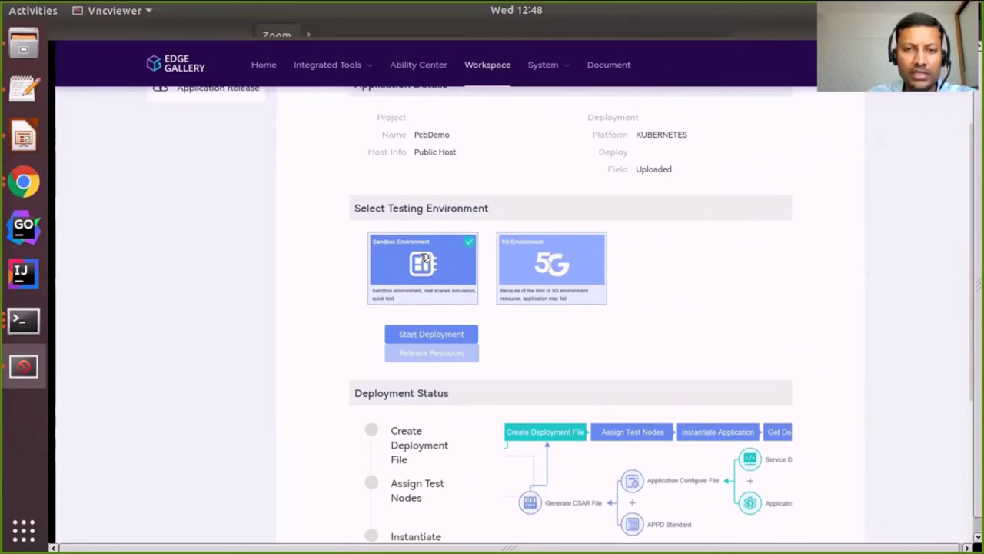
left_click(433, 332)
scroll(598, 350, "down", 2)
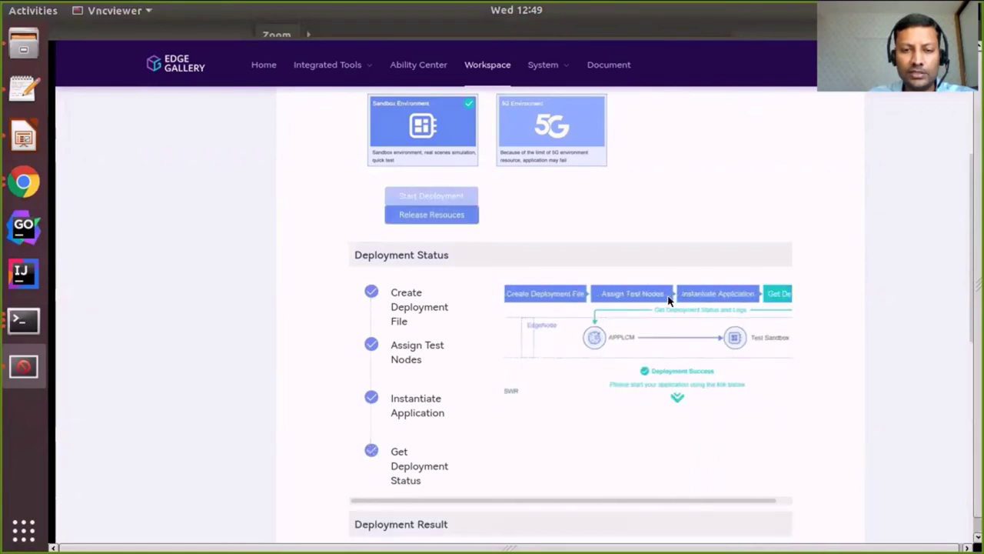
scroll(668, 301, "down", 3)
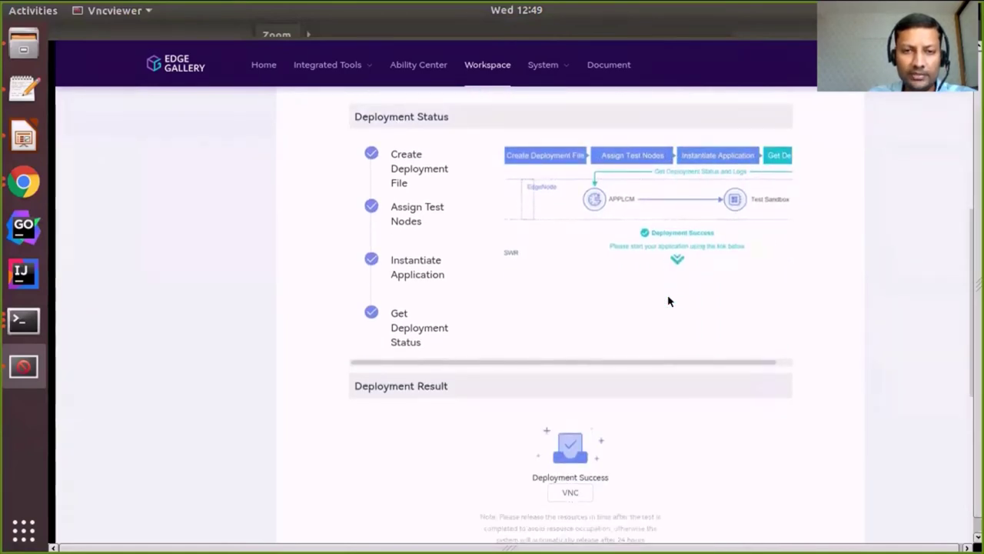
scroll(668, 300, "down", 6)
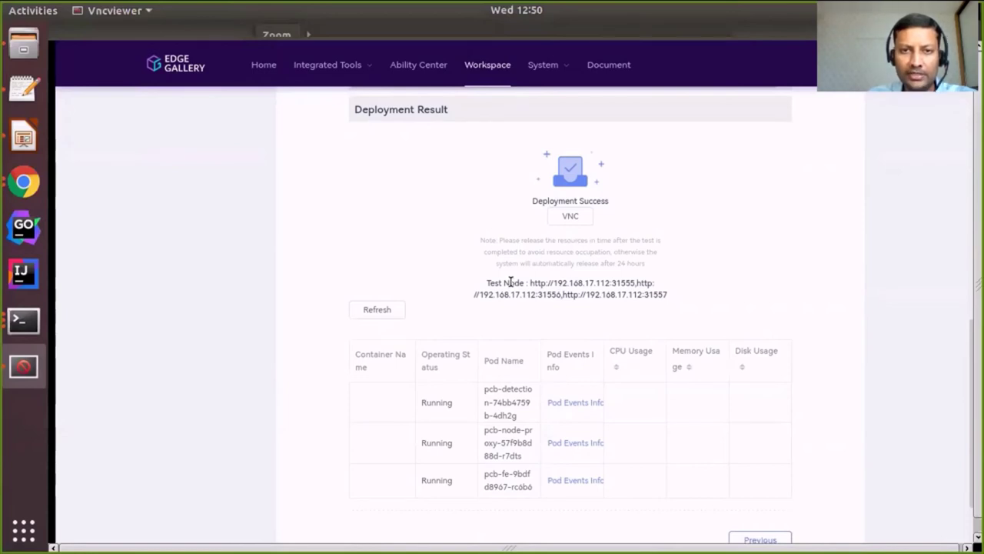
Release the sandbox test resources and proceed to the Application Release stage
scroll(511, 282, "up", 6)
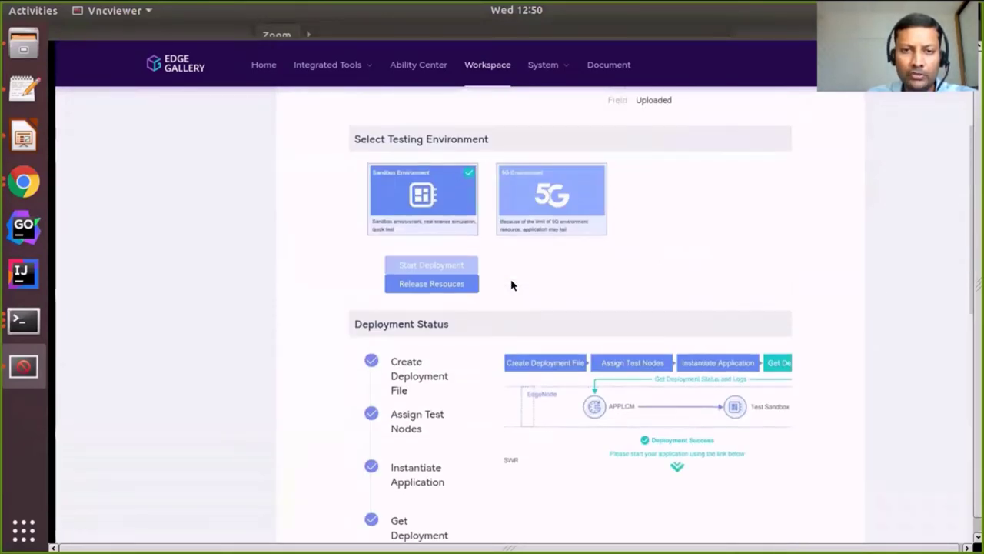
left_click(462, 284)
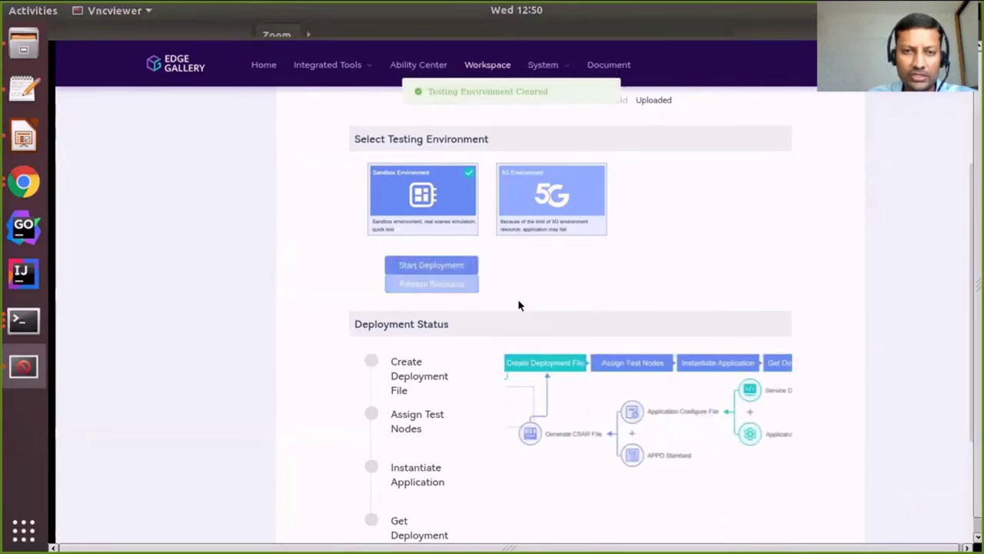
scroll(461, 292, "up", 3)
left_click(251, 241)
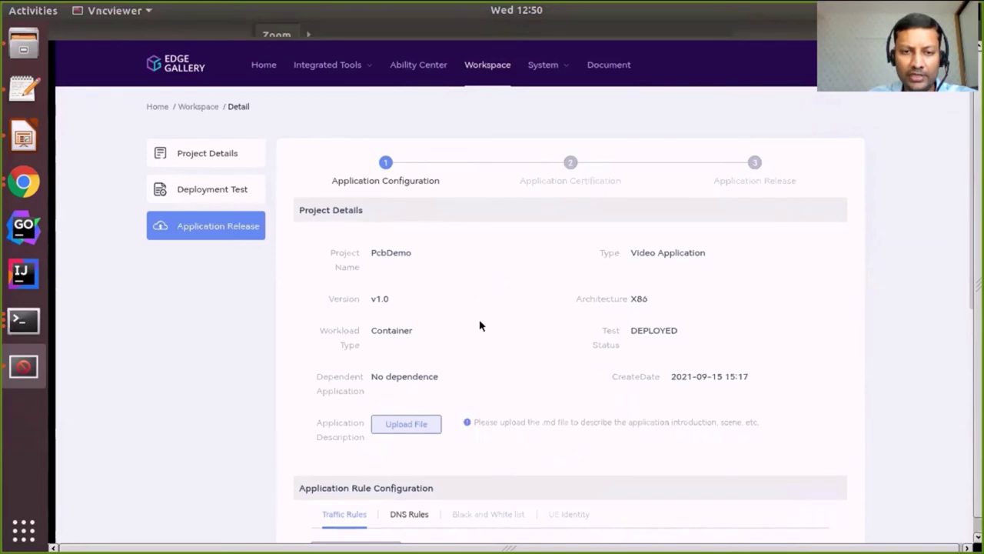
Upload PCB_Defect_Detection.md from the egIntegration folder as the application description
scroll(479, 326, "down", 1)
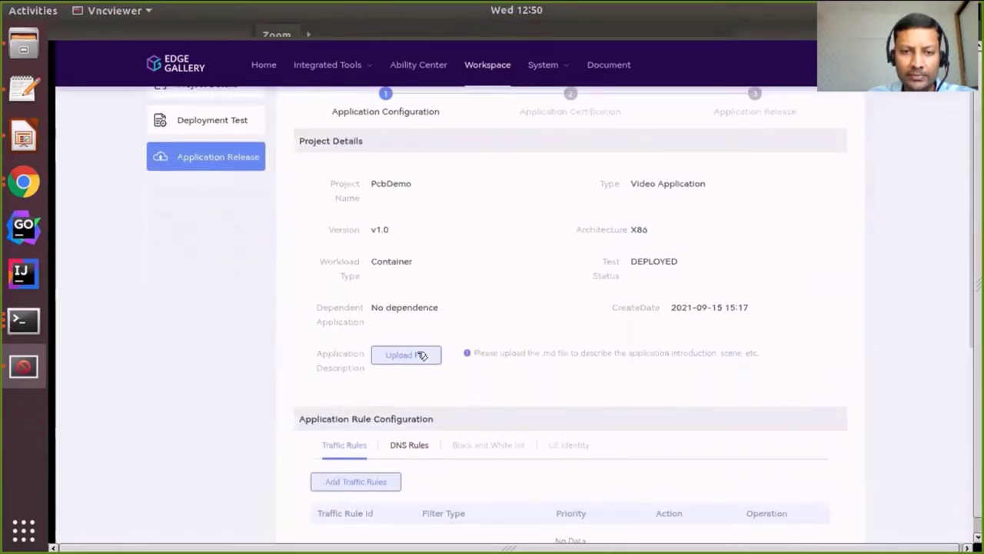
left_click(421, 355)
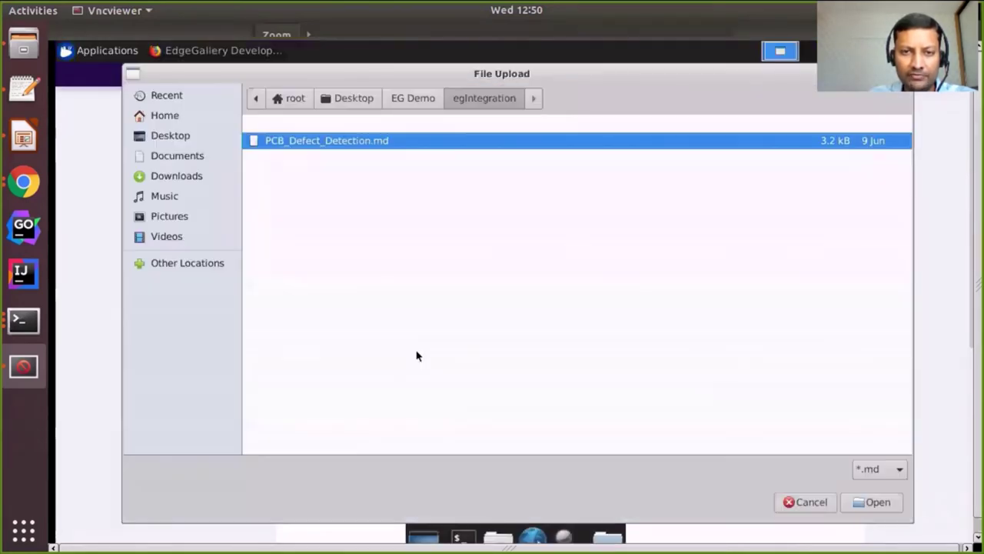
double_click(325, 141)
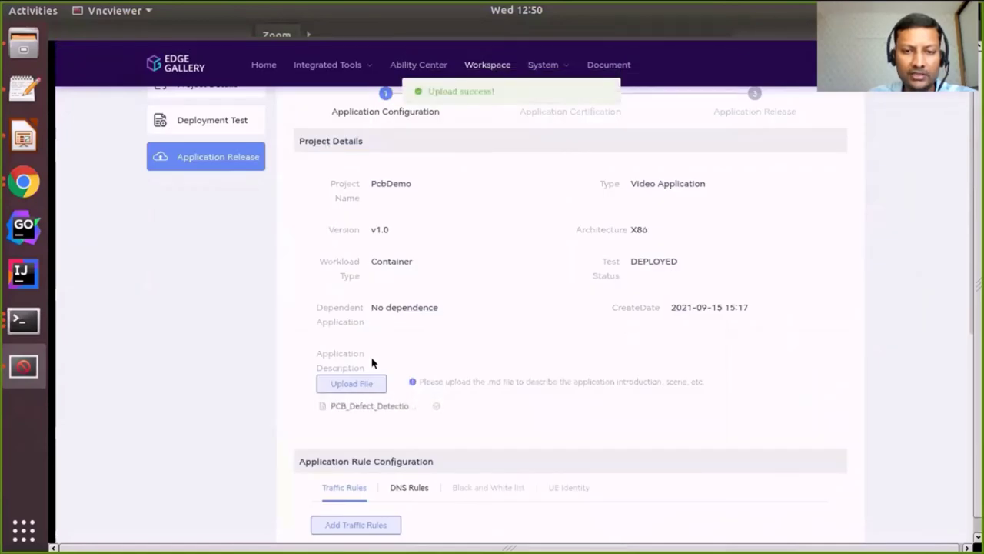
Review the application rule and service publishing sections and save the configuration without adding any entries
scroll(490, 360, "down", 4)
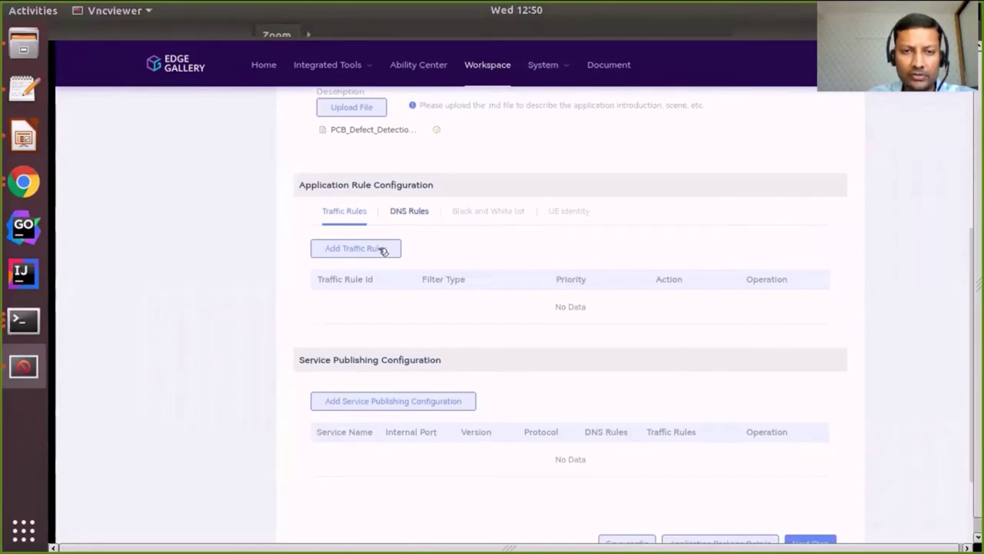
scroll(382, 251, "down", 2)
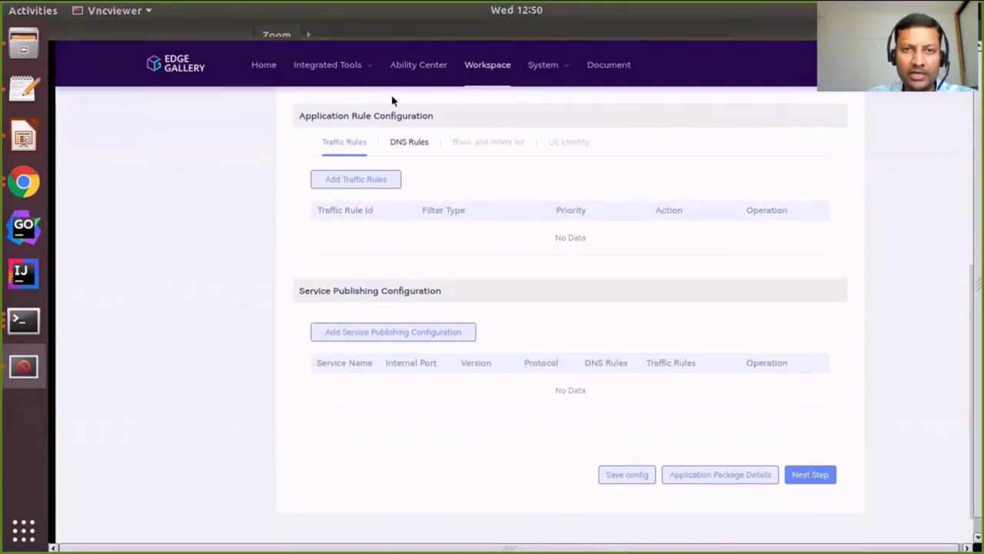
mouse_move(365, 85)
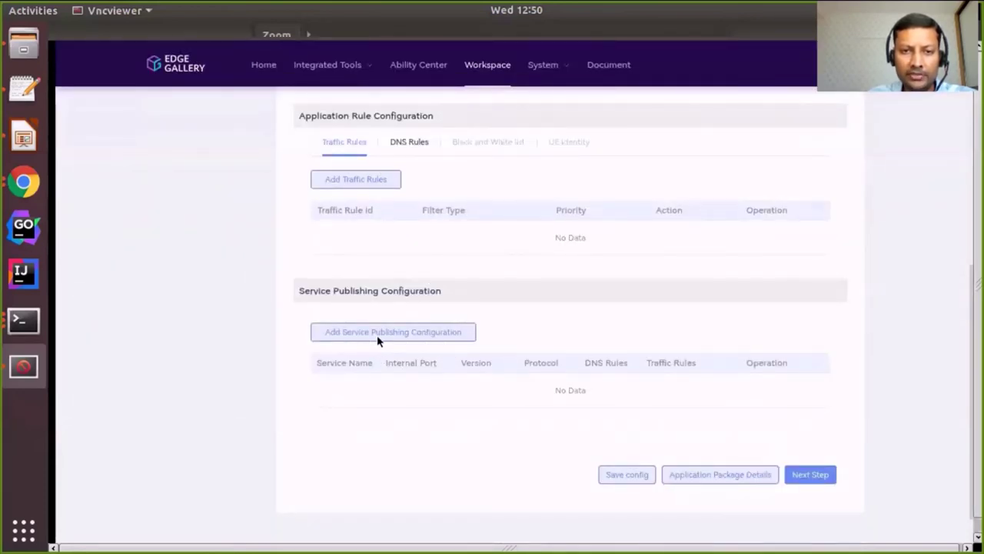
left_click(646, 475)
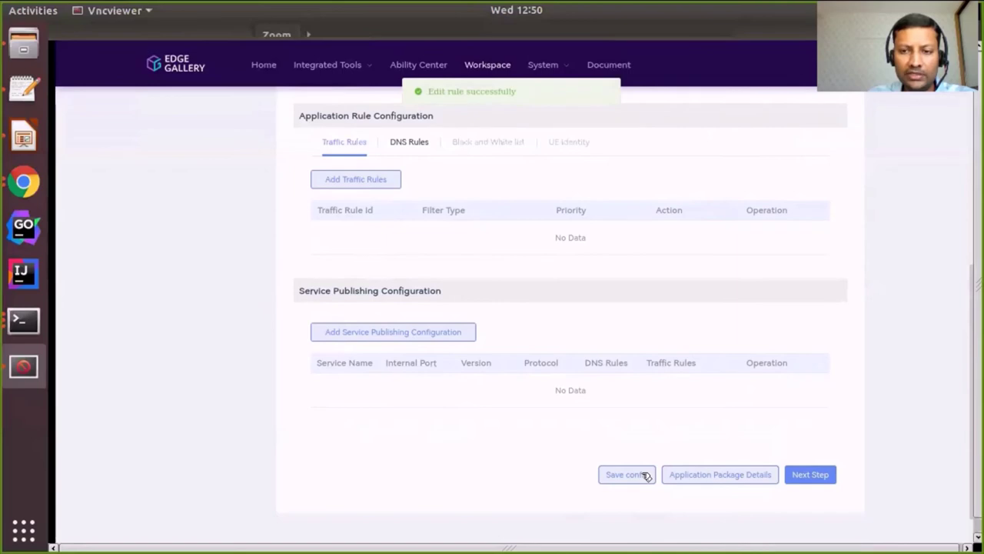
Inspect the application package structure and the content of its TOSCA.meta file
left_click(693, 476)
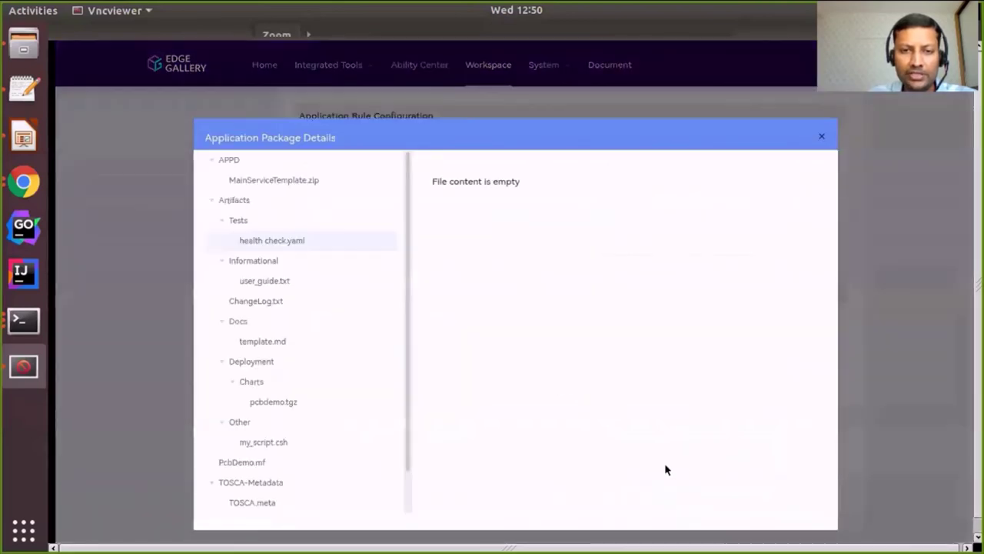
left_click(335, 505)
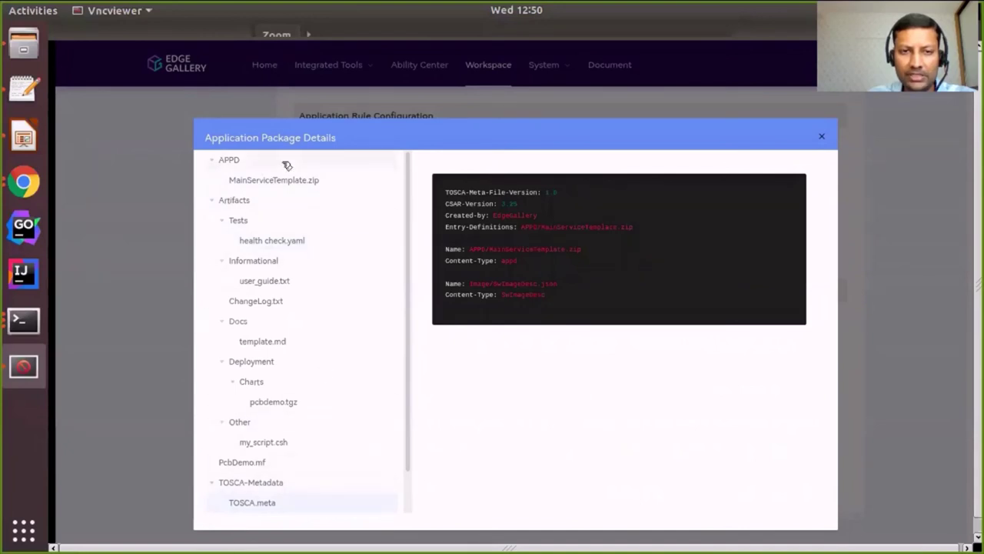
left_click(822, 136)
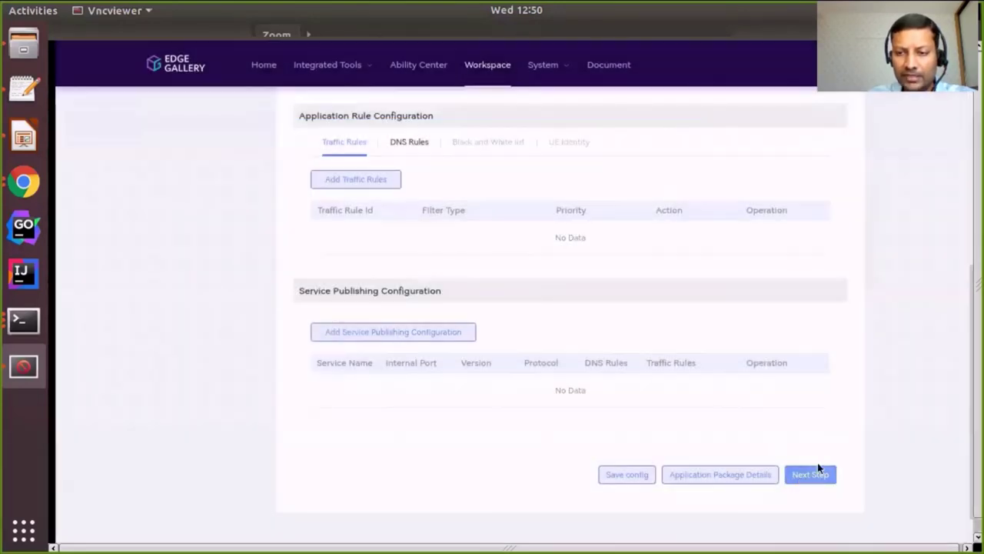
Advance to Application Certification and run the test with the EdgeGallery community scenario, dismissing the browser warning
left_click(811, 474)
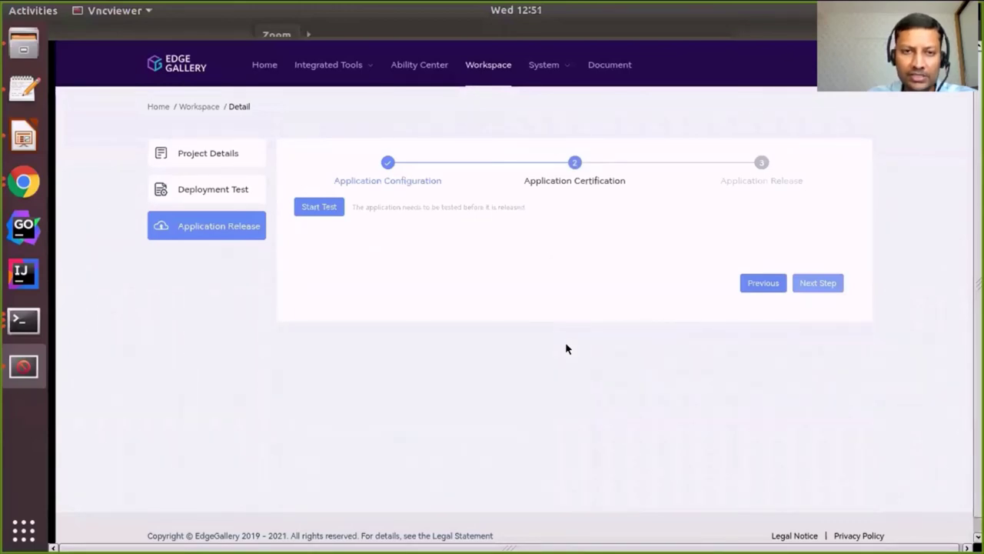
left_click(341, 206)
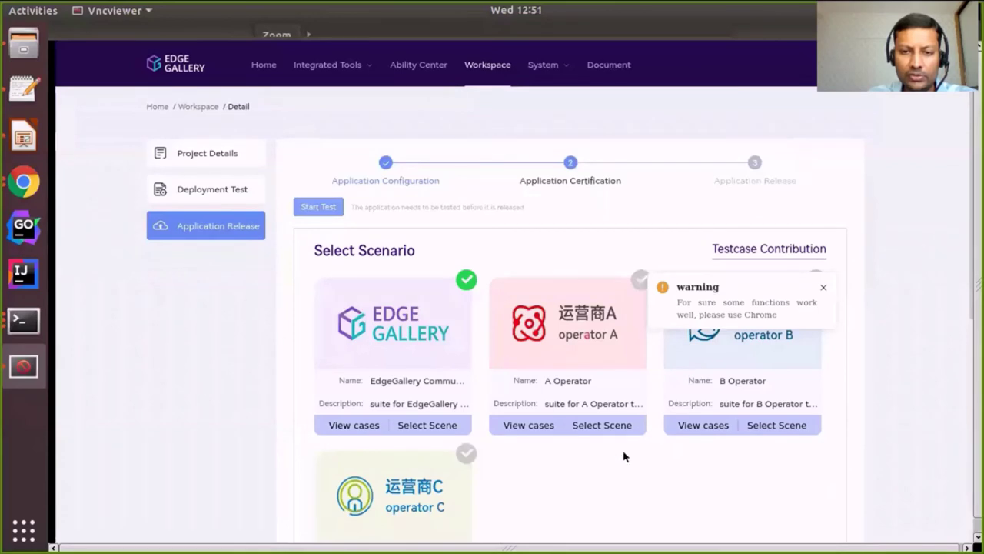
scroll(555, 457, "down", 2)
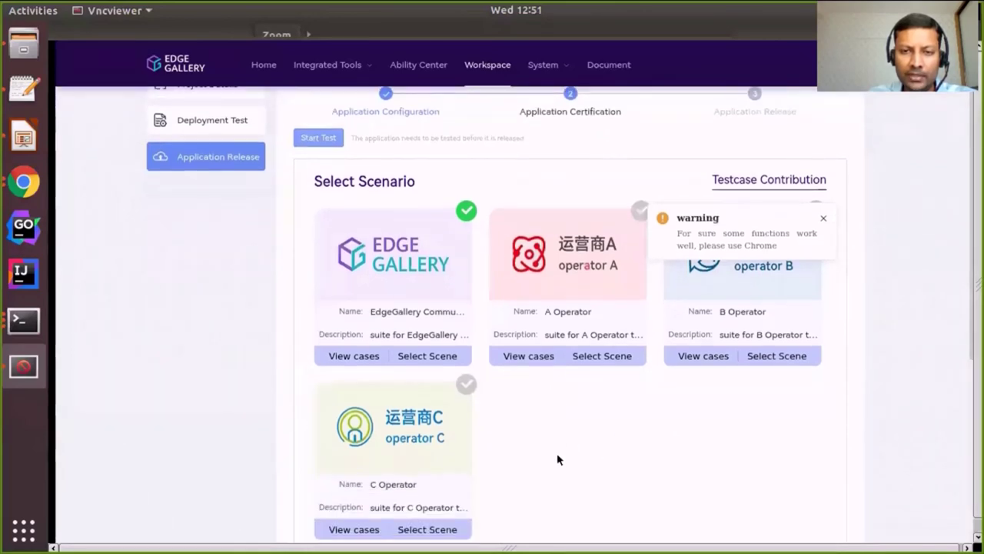
scroll(558, 459, "down", 2)
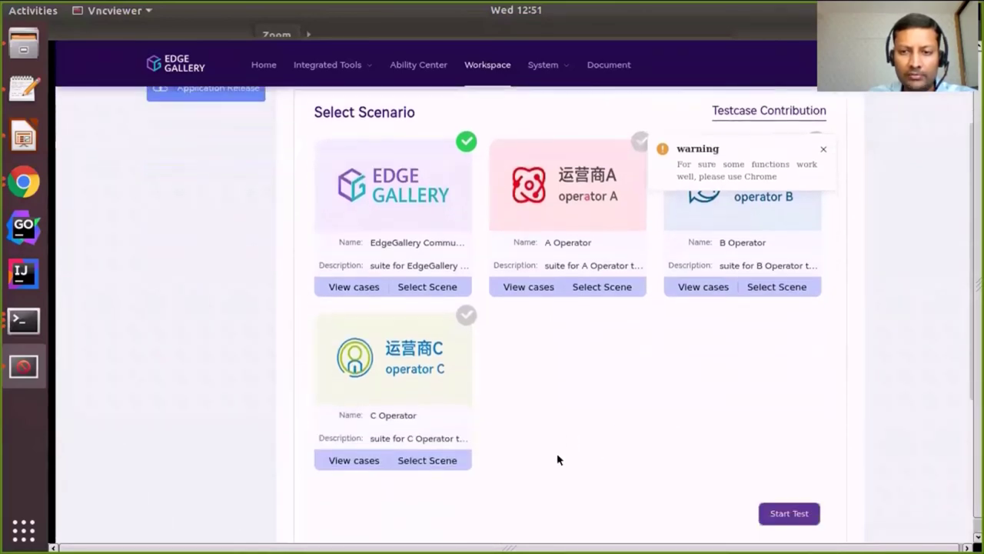
left_click(806, 518)
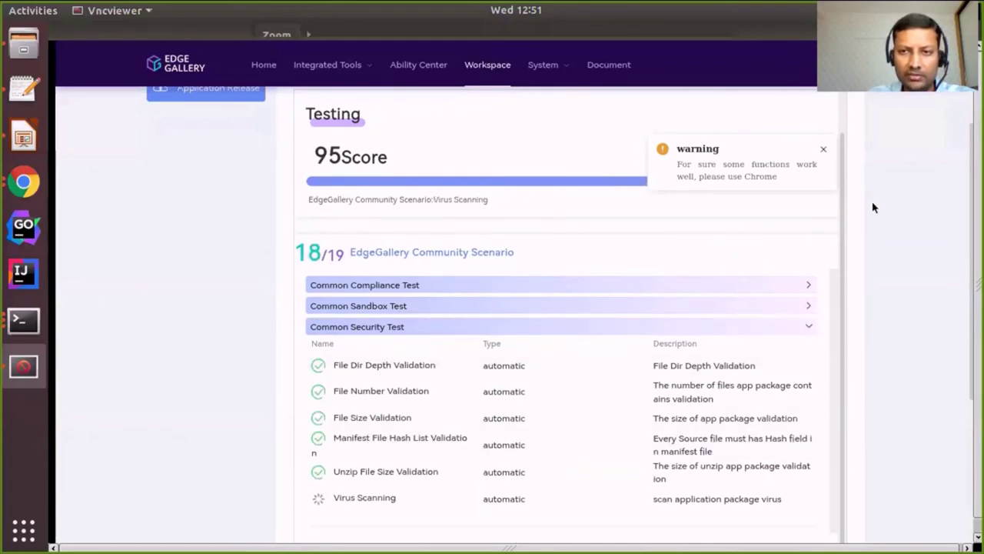
left_click(824, 150)
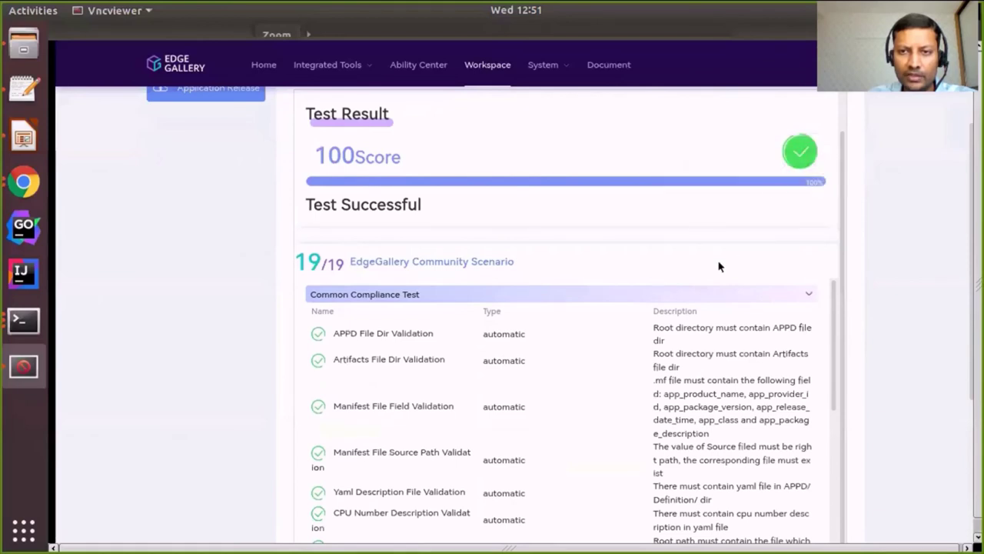
Check the certification test report for PcbDemo and return to the Developer page
scroll(584, 286, "up", 2)
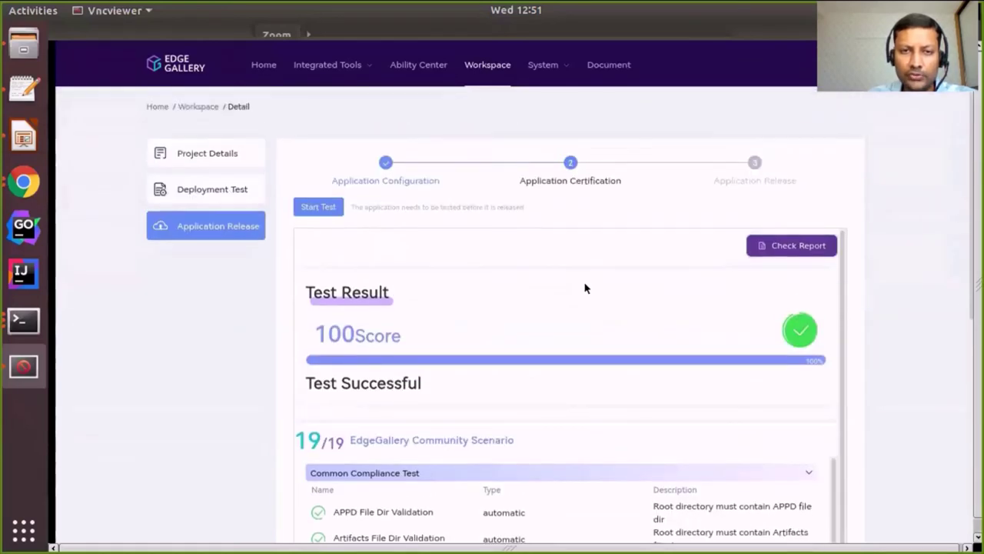
left_click(821, 246)
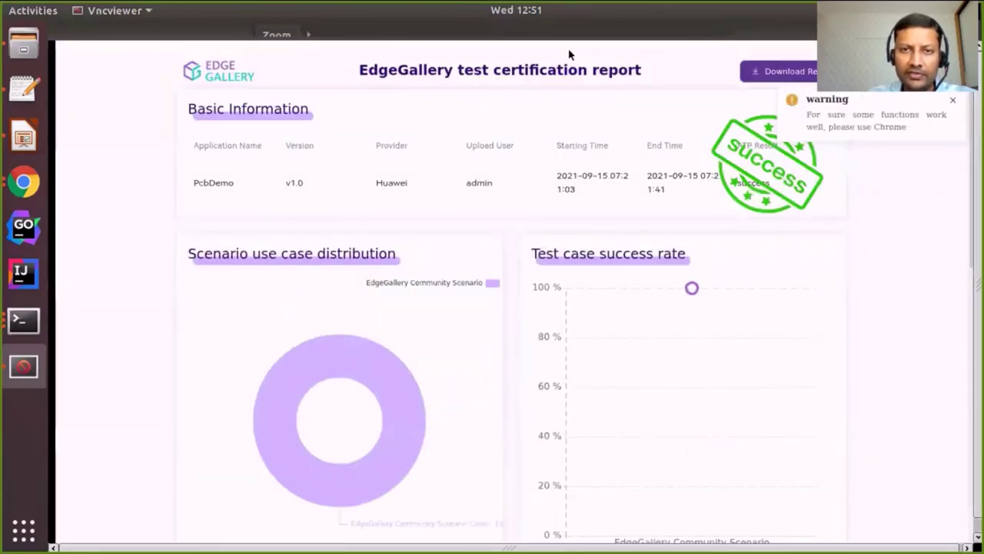
mouse_move(431, 43)
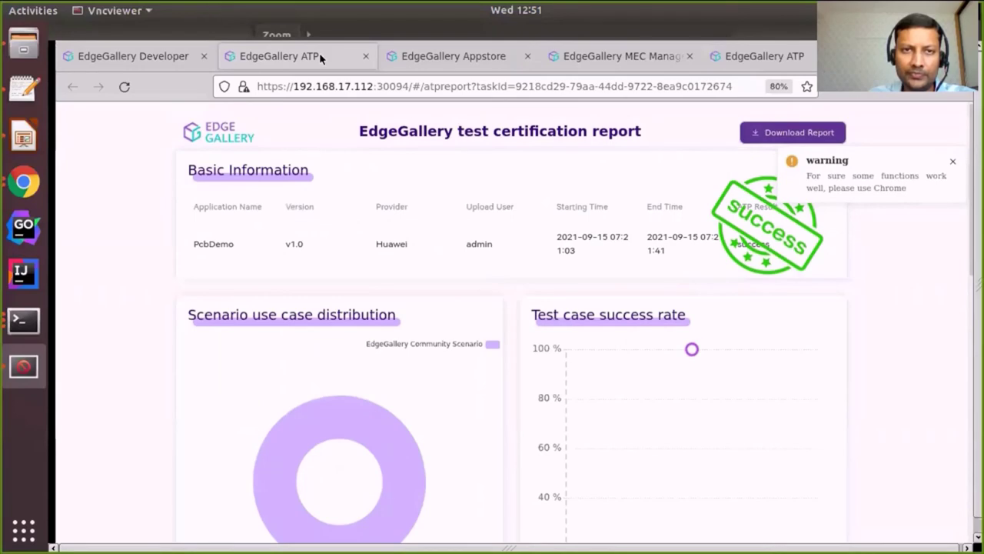
left_click(364, 59)
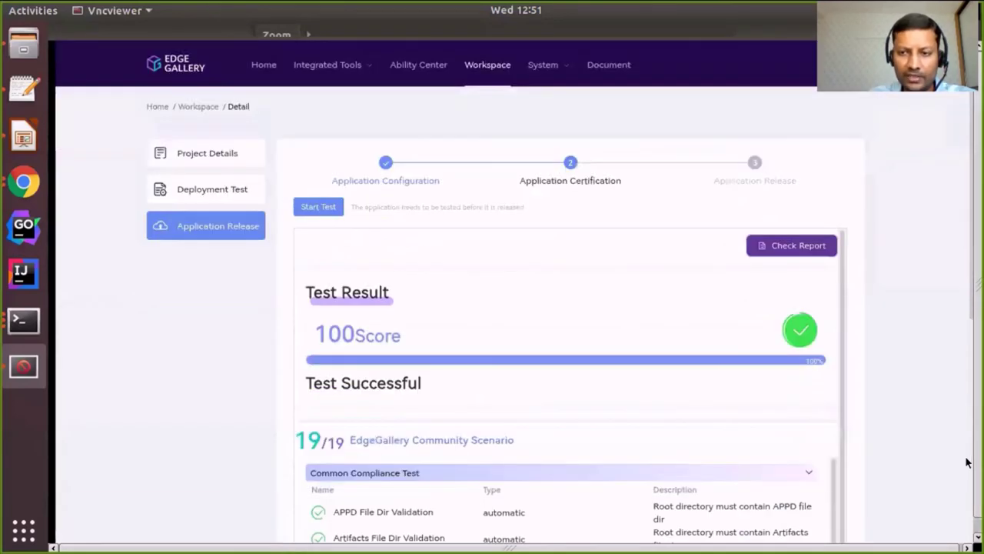
Advance to the Application Release step and publish PcbDemo to the AppStore
scroll(912, 460, "down", 5)
left_click(810, 405)
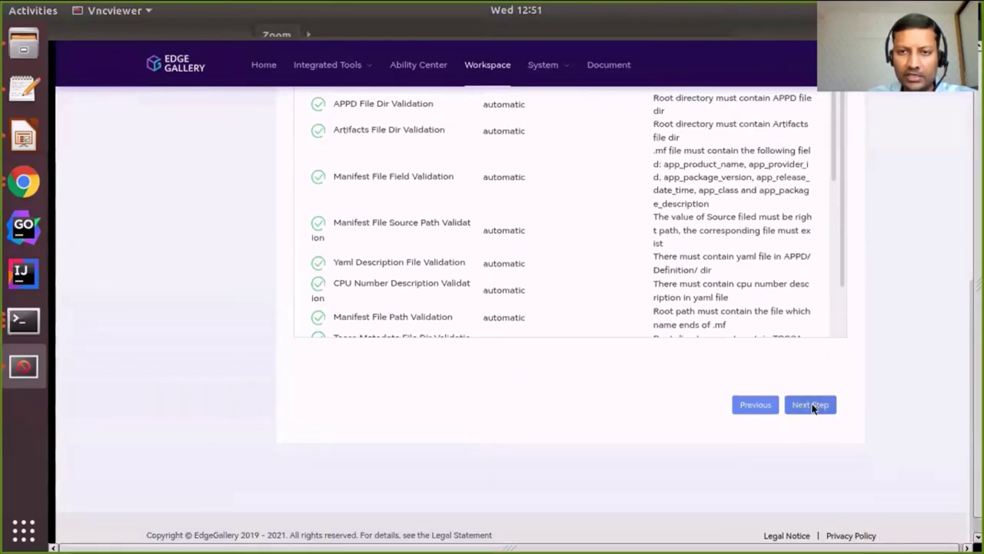
left_click(780, 240)
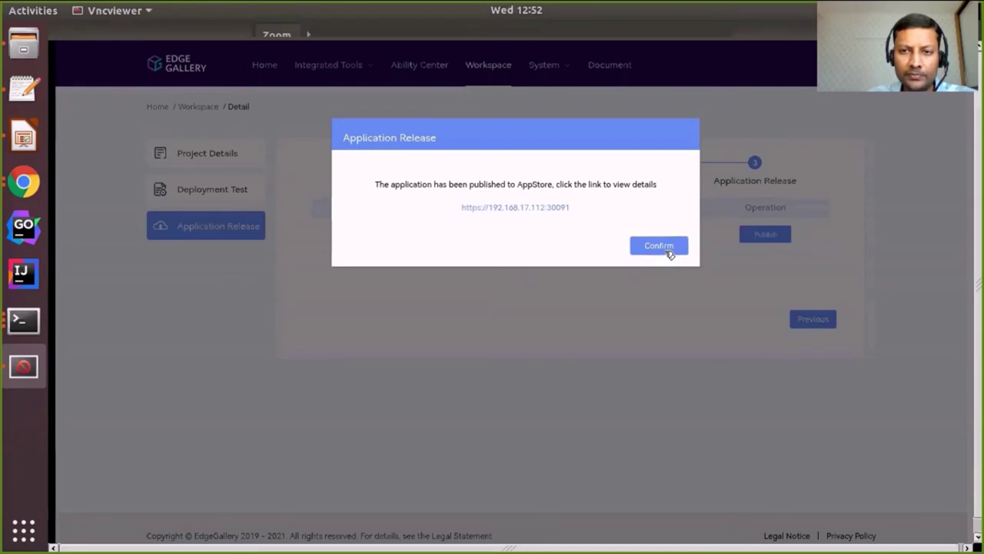
left_click(666, 251)
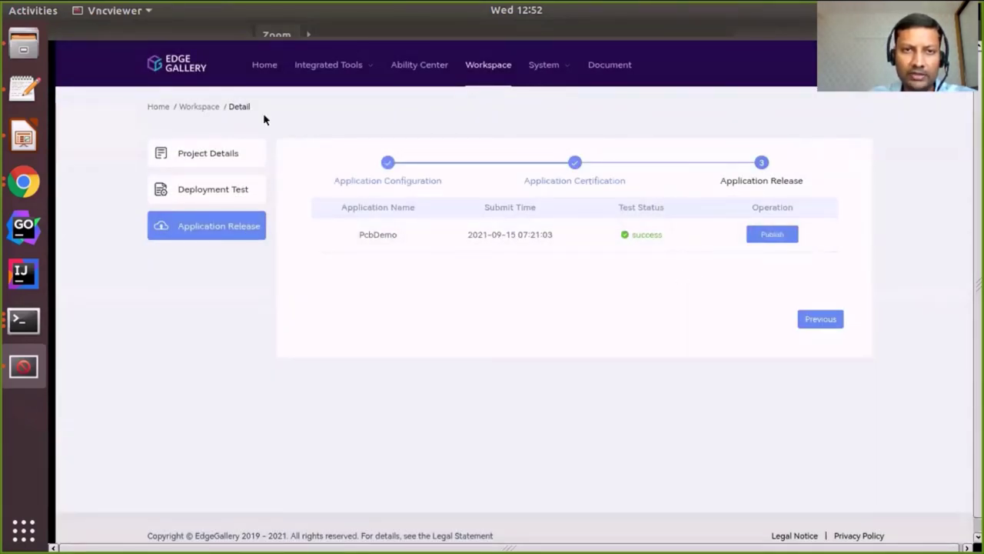
Switch to the EdgeGallery Appstore and examine PcbDemo's details, download option and comments in the App Warehouse
mouse_move(253, 38)
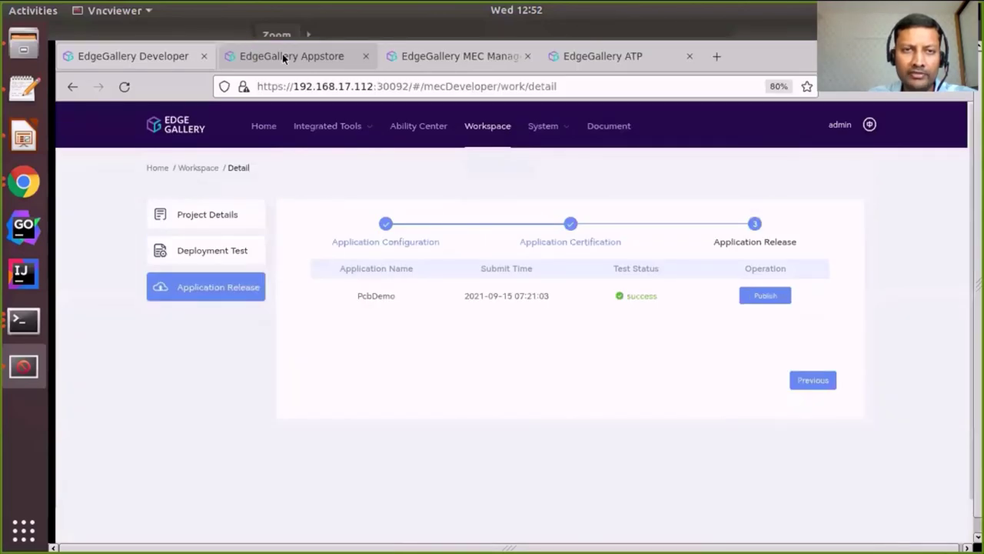
left_click(283, 56)
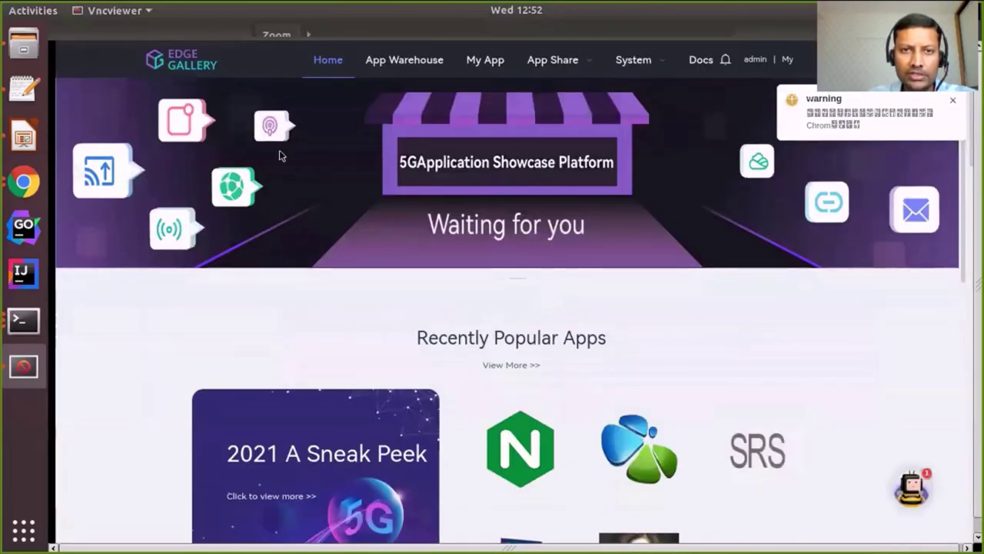
left_click(386, 65)
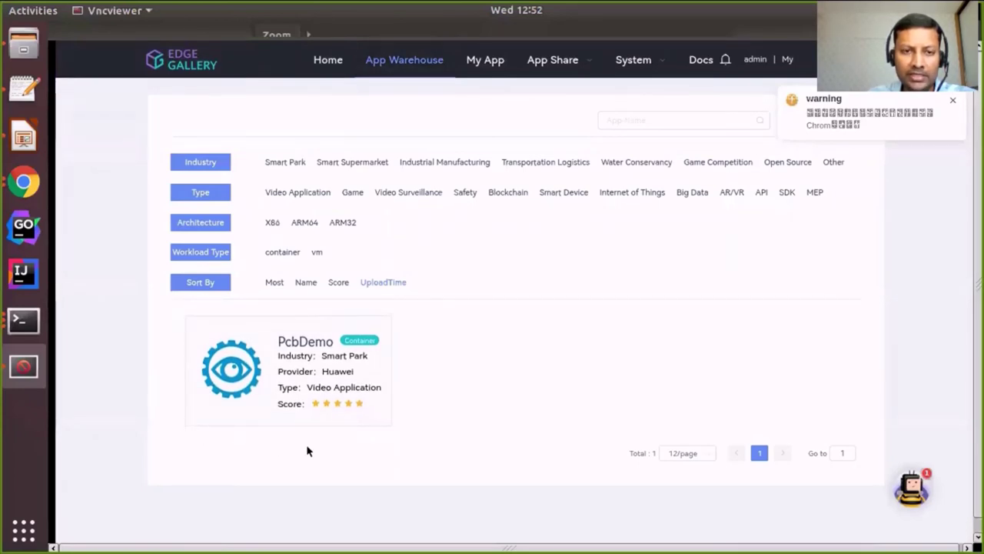
left_click(299, 368)
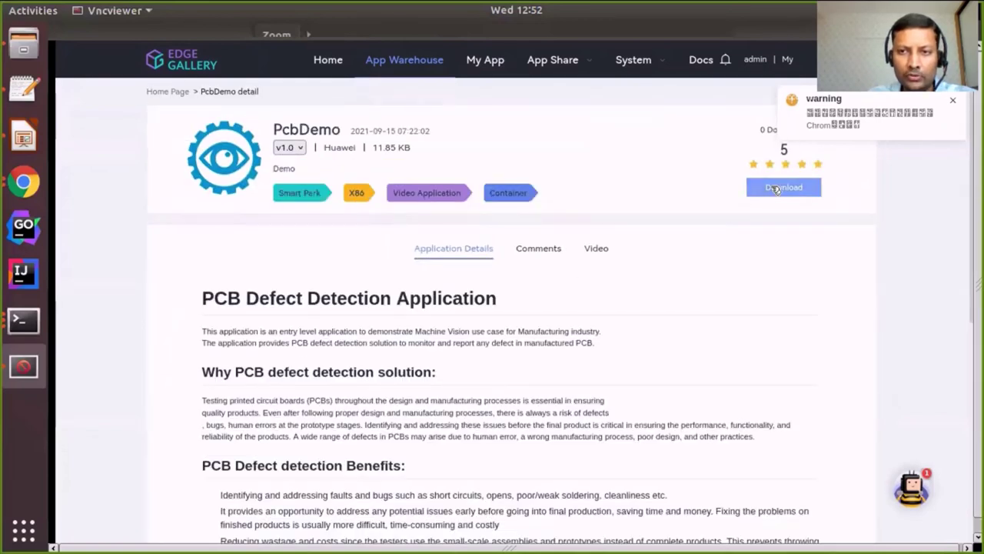
left_click(777, 189)
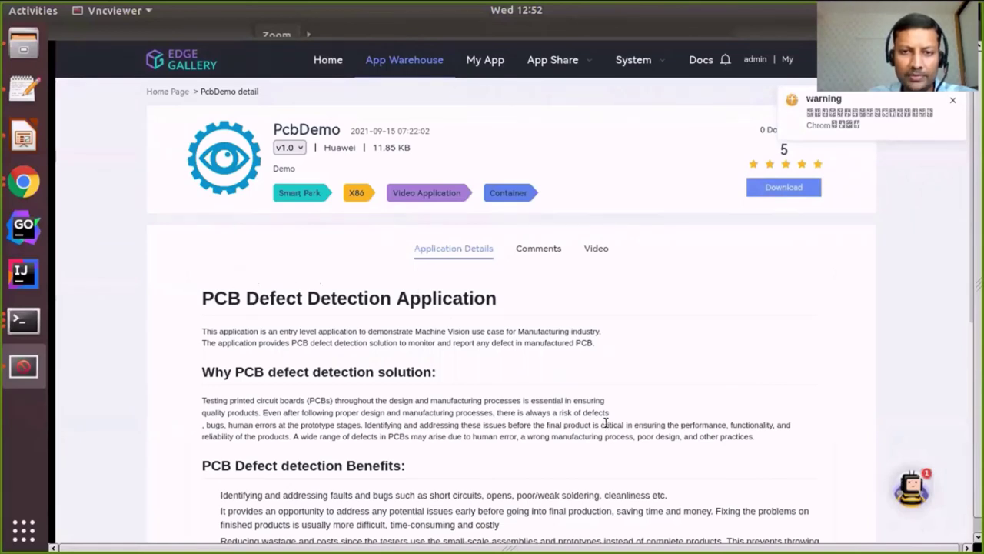
left_click_drag(526, 251, 529, 258)
left_click(529, 259)
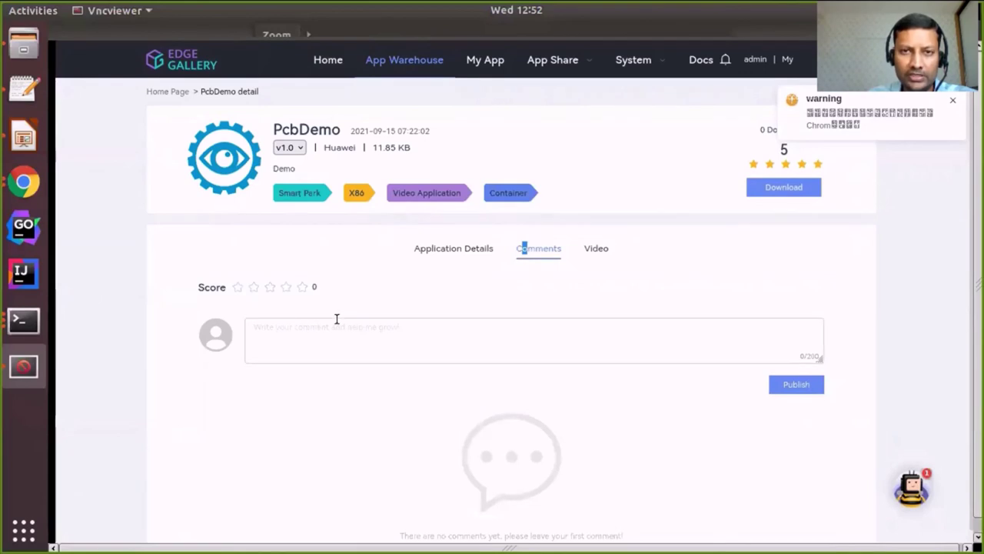
View the uploaded applications under My App and the functions offered on the App Share page
left_click(485, 61)
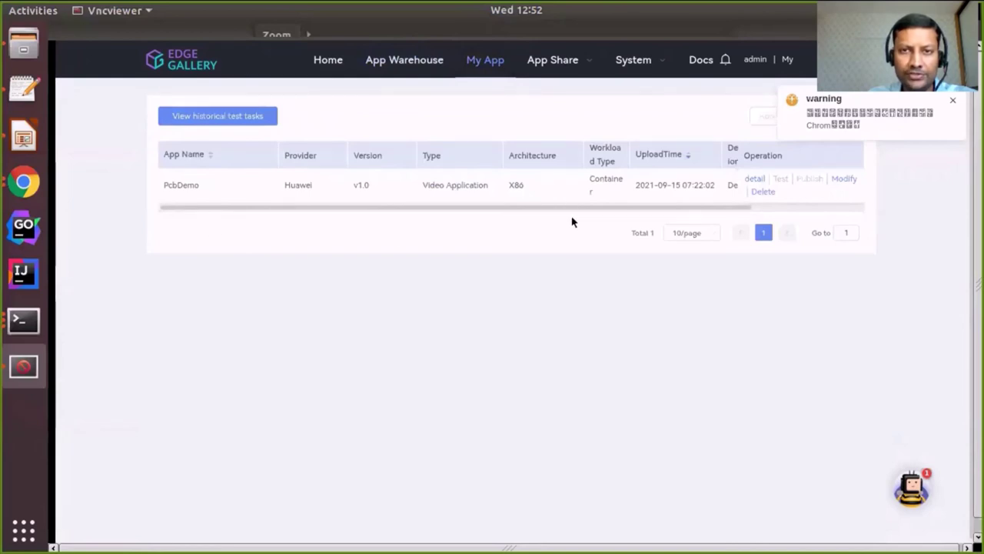
left_click(552, 68)
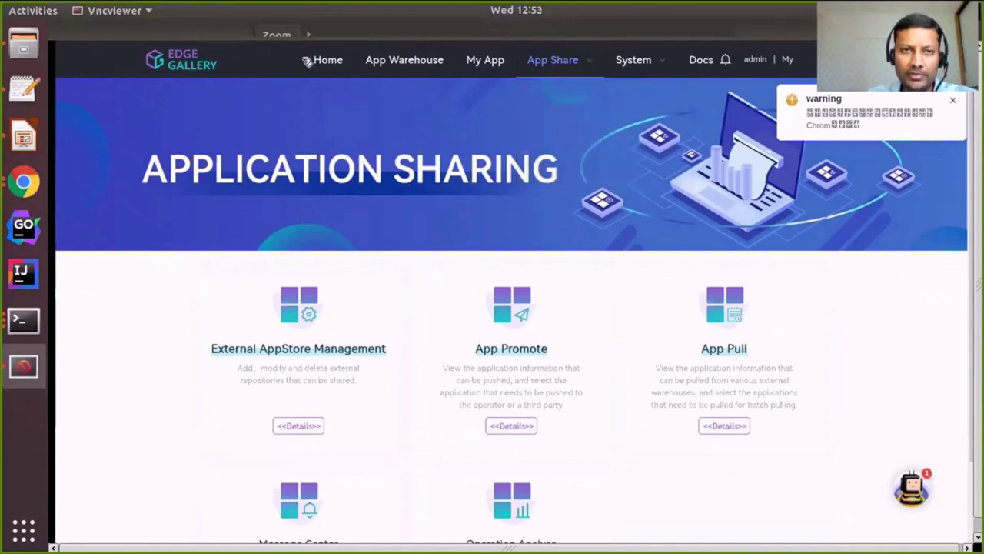
mouse_move(324, 38)
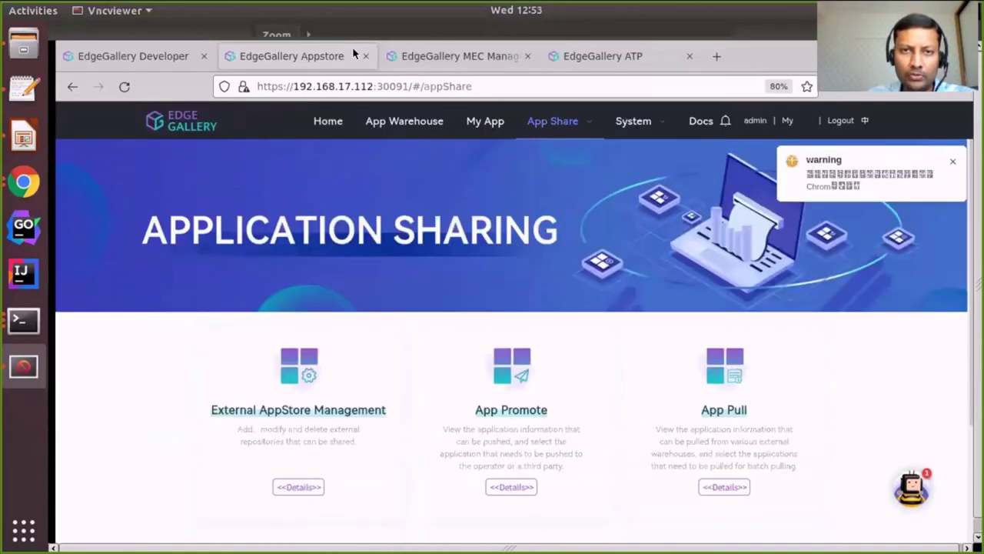
Switch to the EdgeGallery MEC Manager and check testnode's information on the map and the App Instance List
left_click(438, 57)
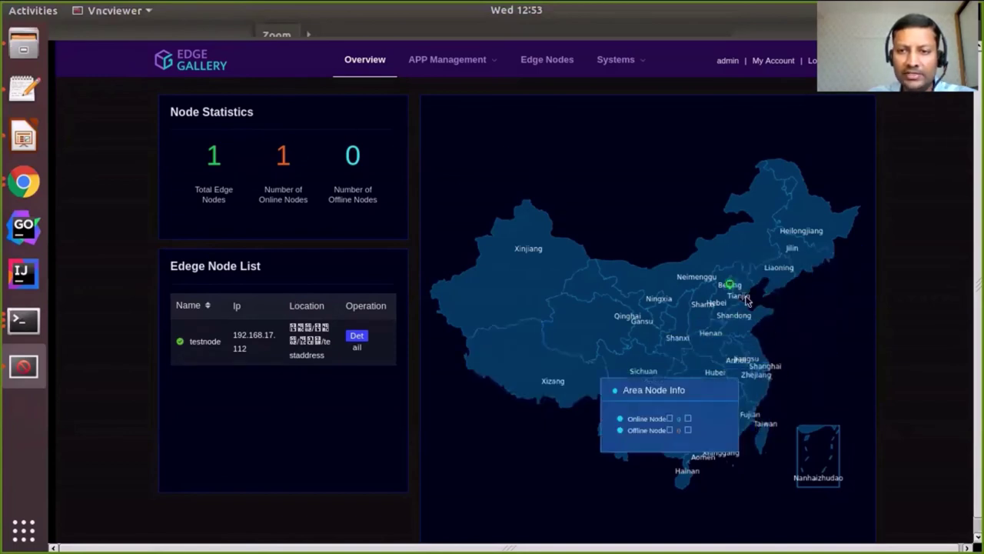
mouse_move(732, 286)
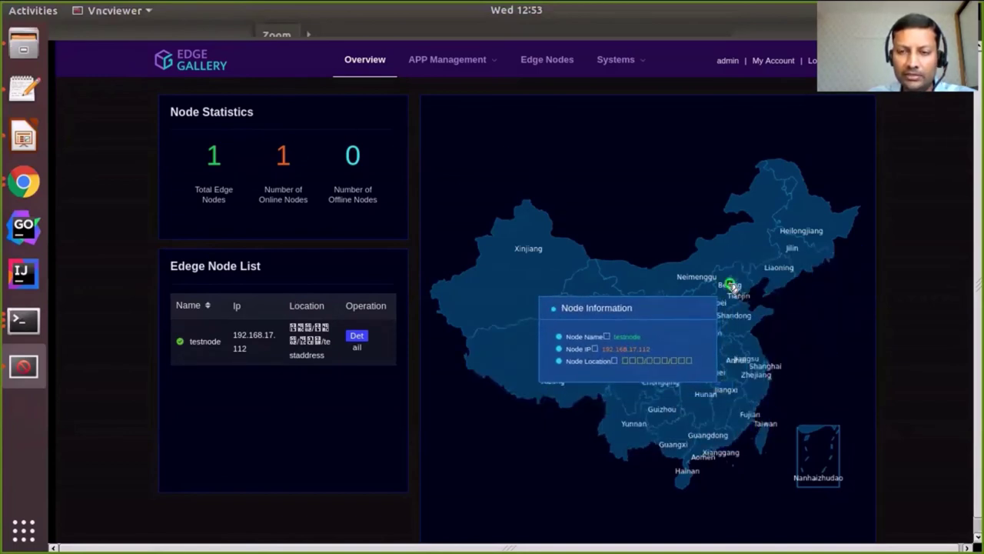
left_click(732, 286)
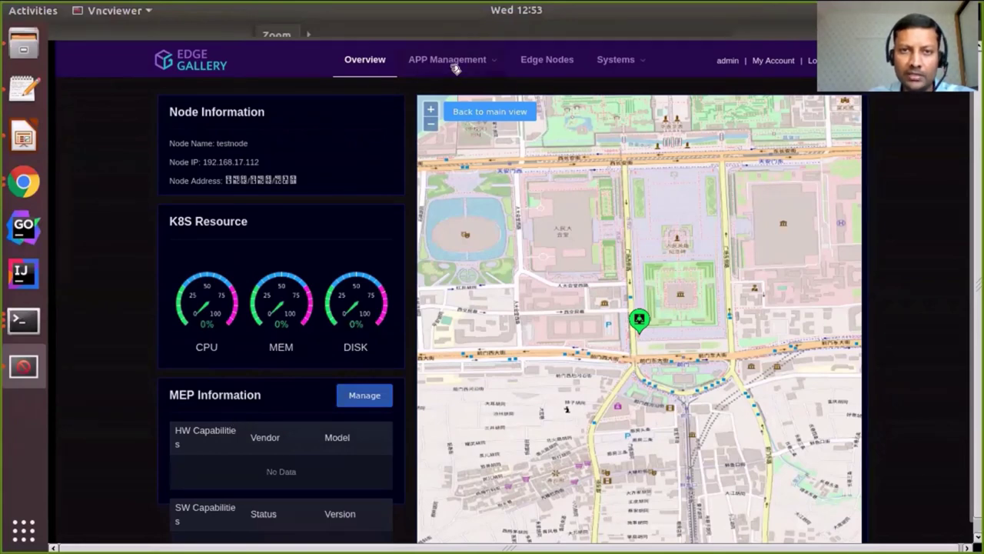
mouse_move(454, 67)
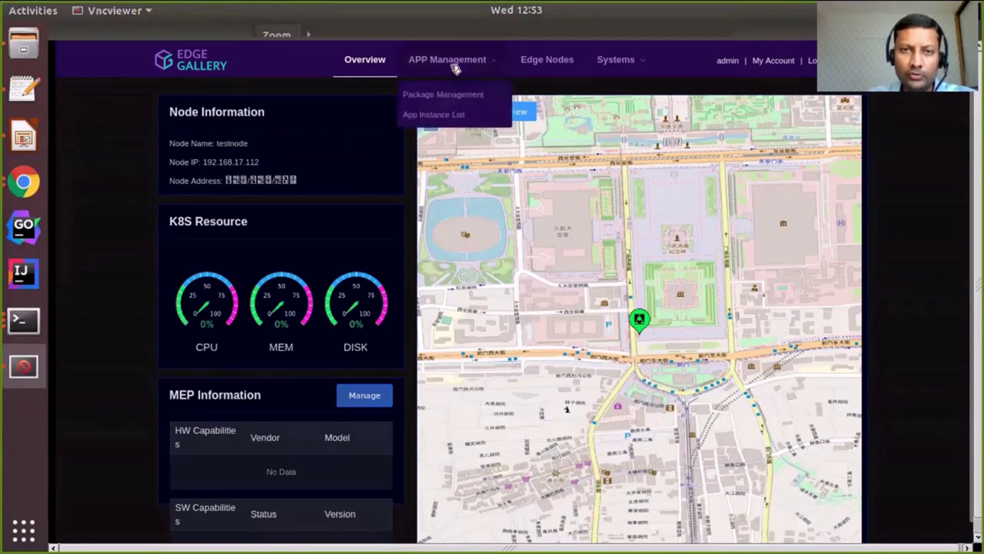
left_click(441, 115)
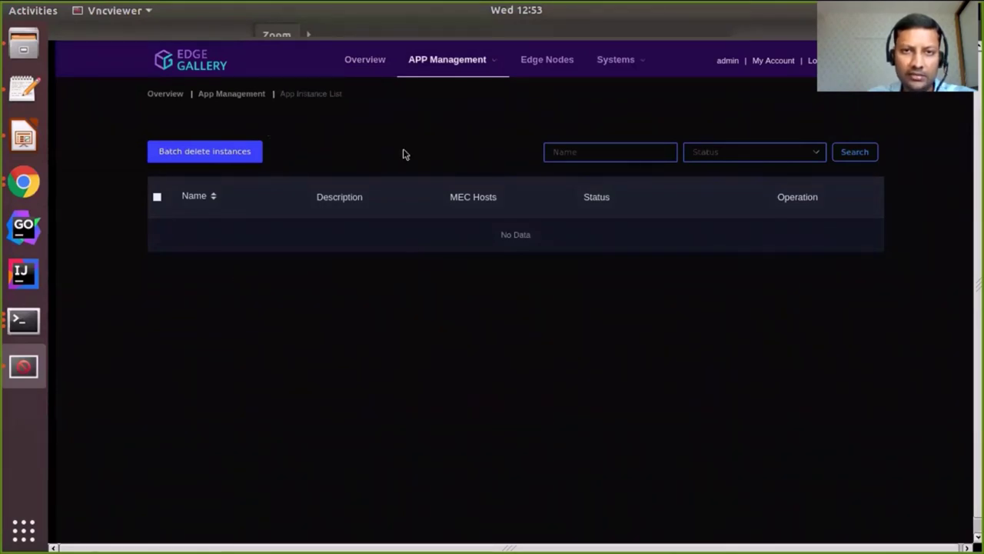
Synchronize the PcbDemo package from the appstore into Package Management
mouse_move(421, 66)
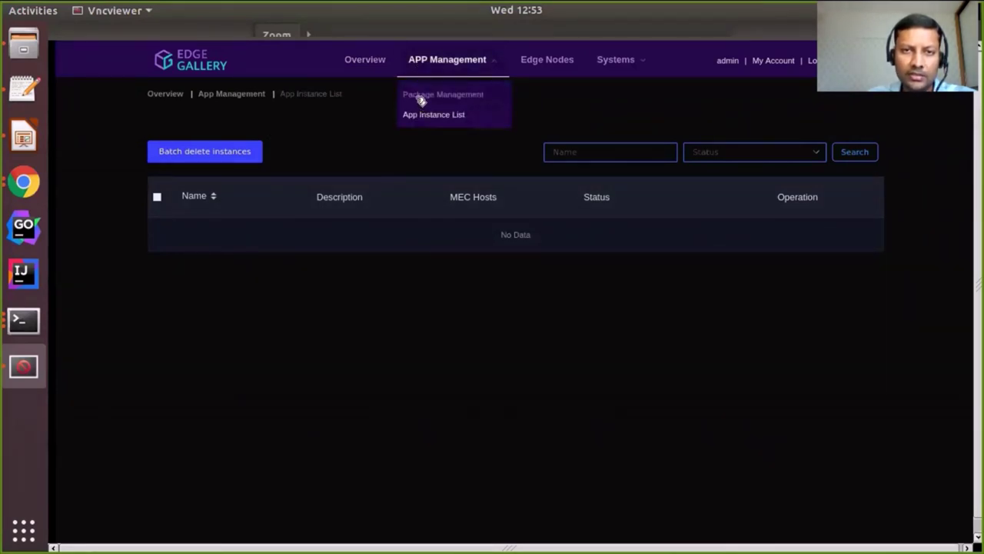
left_click(420, 97)
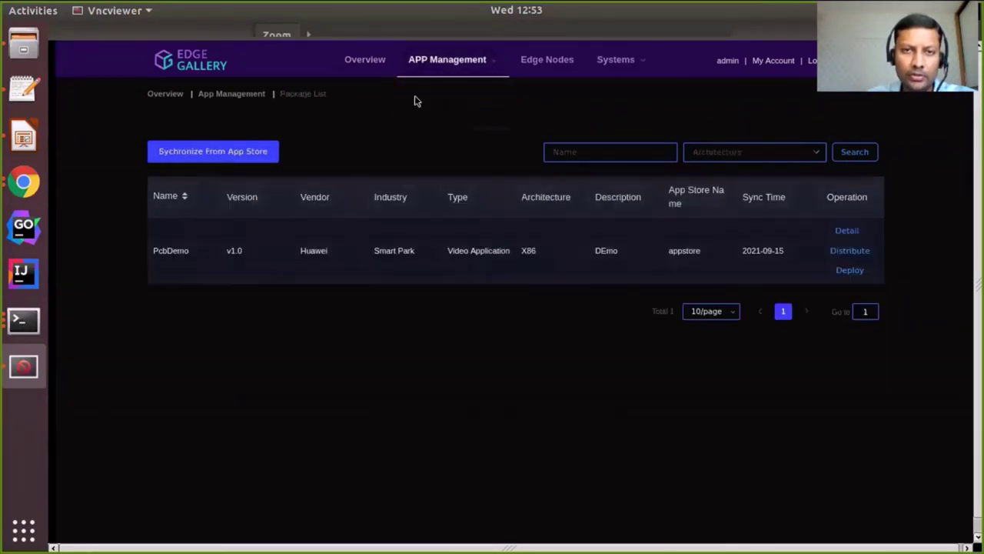
left_click(237, 151)
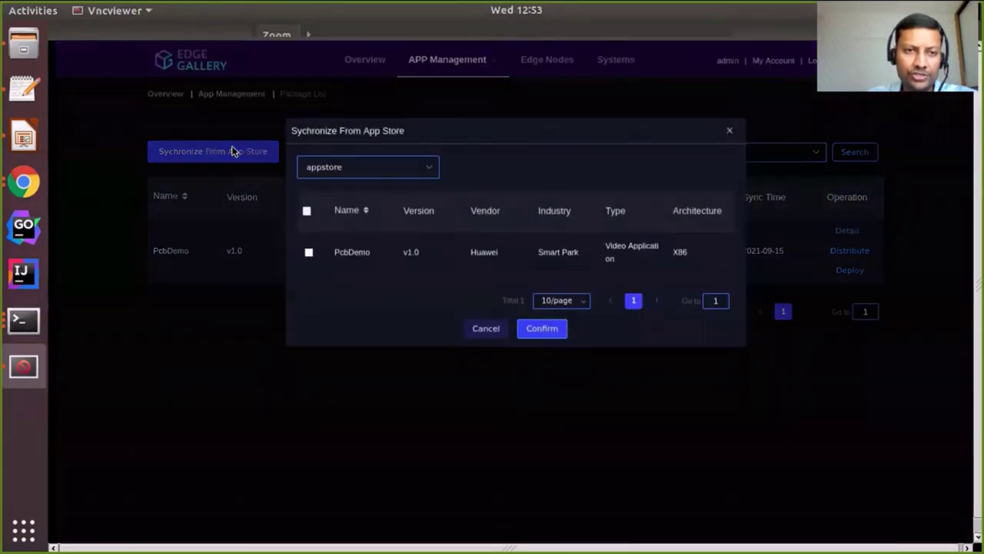
left_click(308, 211)
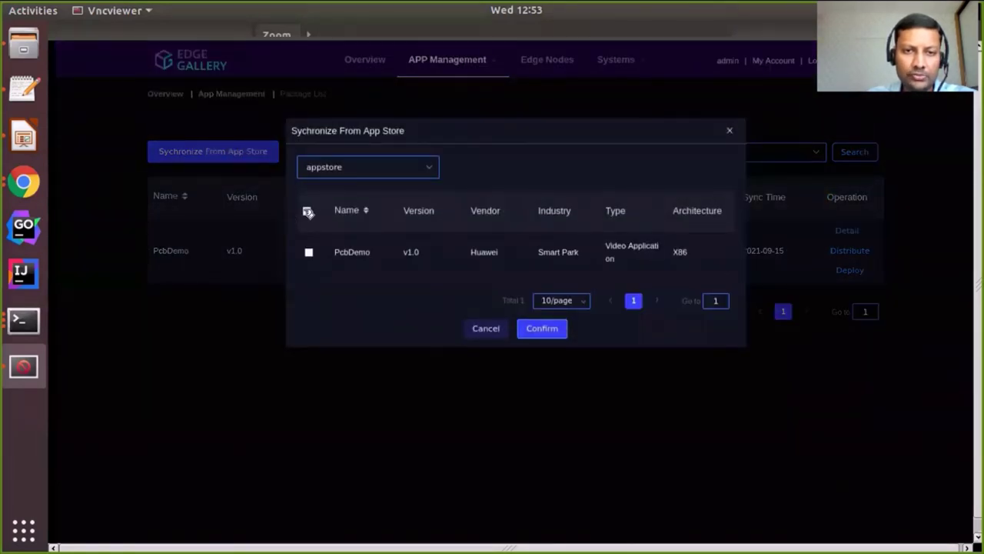
left_click(543, 328)
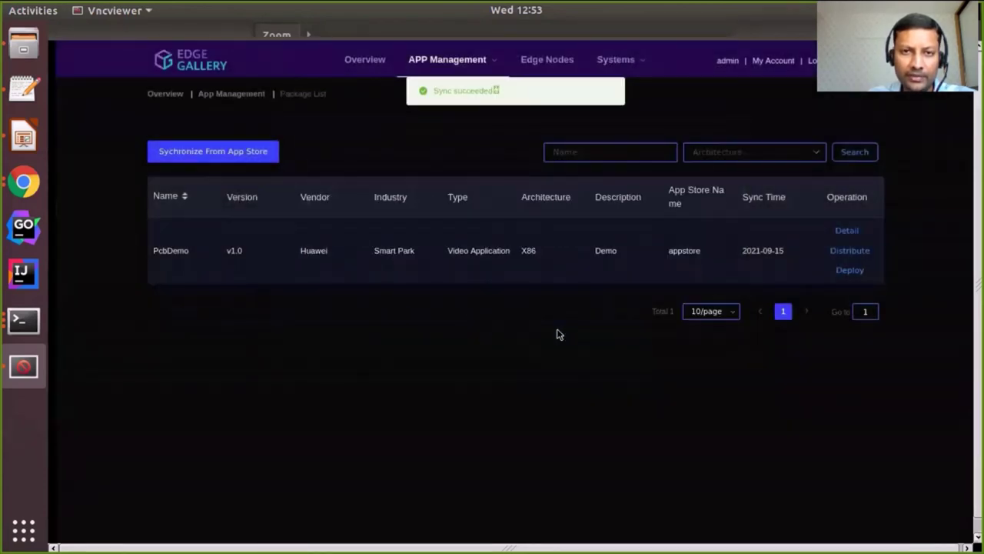
Distribute the PcbDemo package to the edge node testnode
left_click(866, 253)
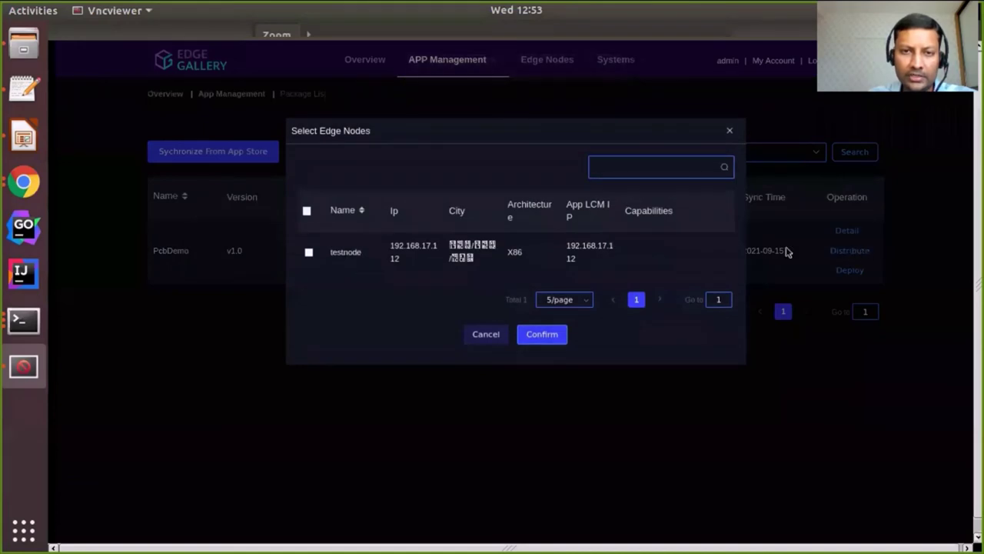
left_click(309, 253)
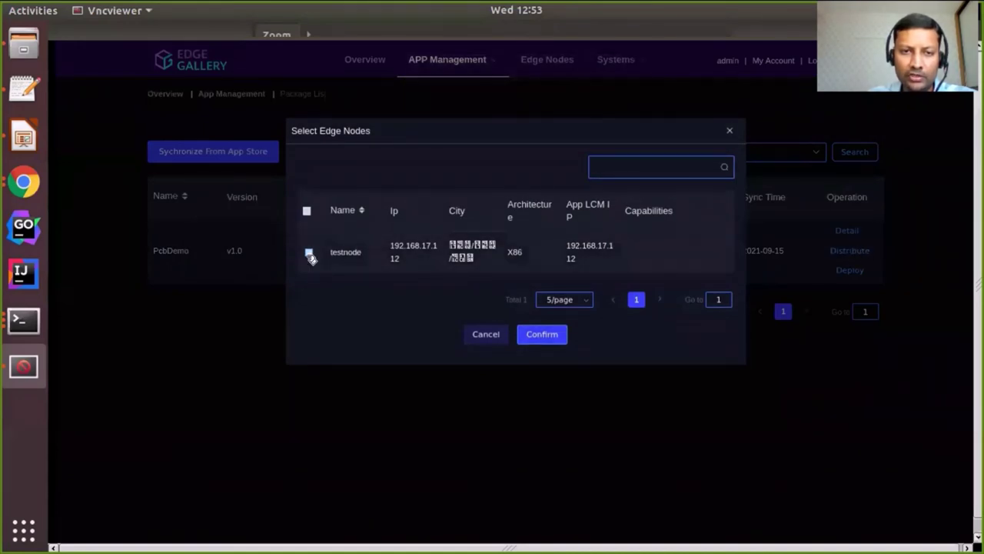
left_click(542, 333)
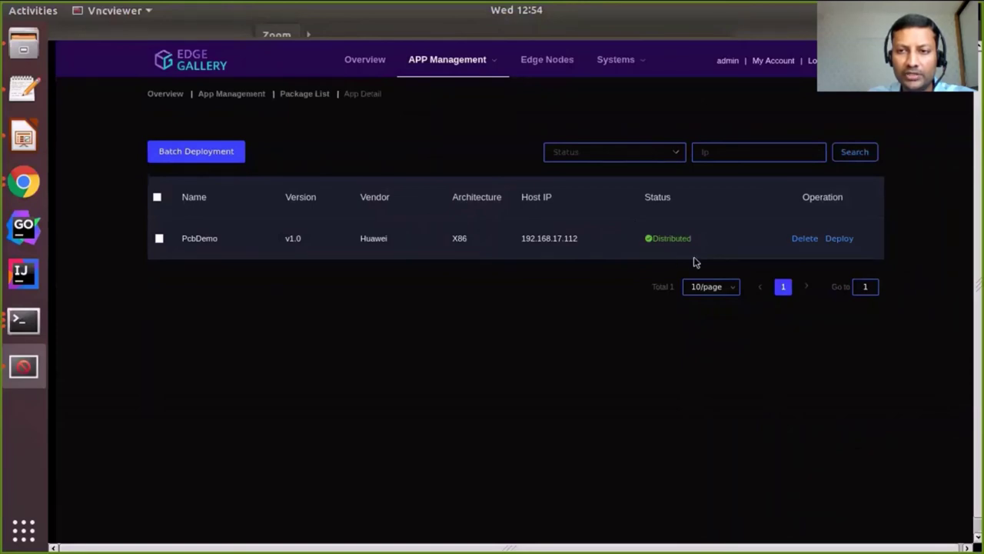
Deploy the distributed PcbDemo package with app name PcbDemo and description Demo, without extra capabilities
left_click(840, 239)
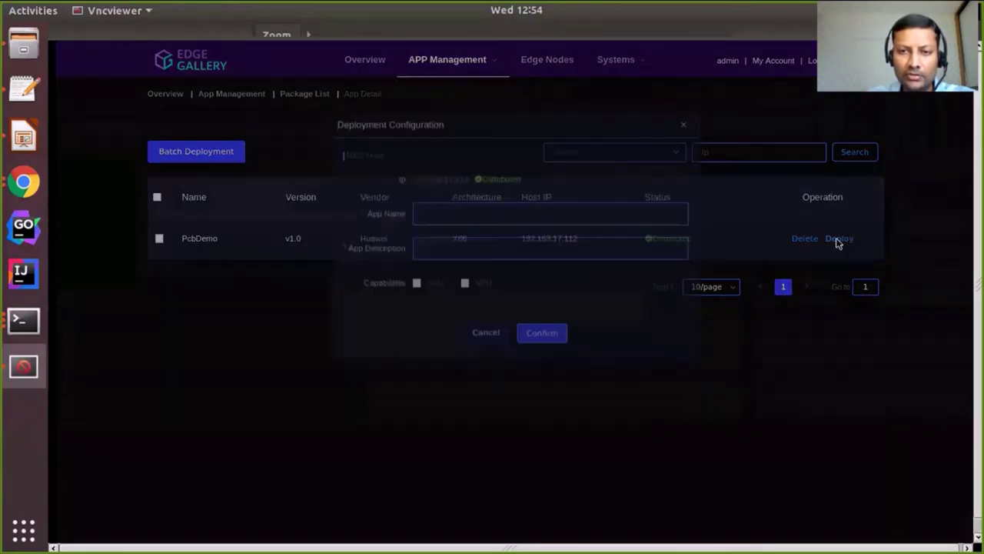
left_click(544, 218)
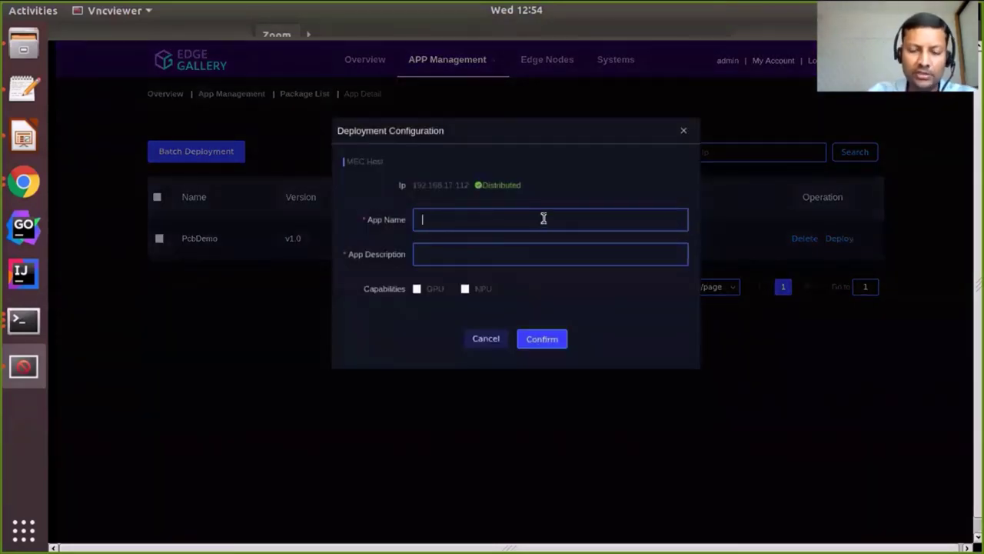
type("Pc")
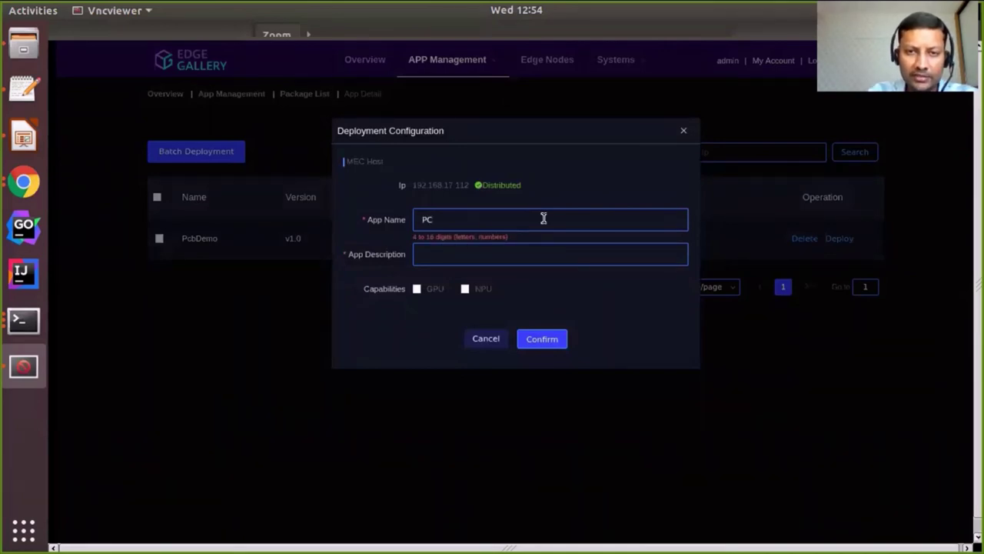
type("bDemo")
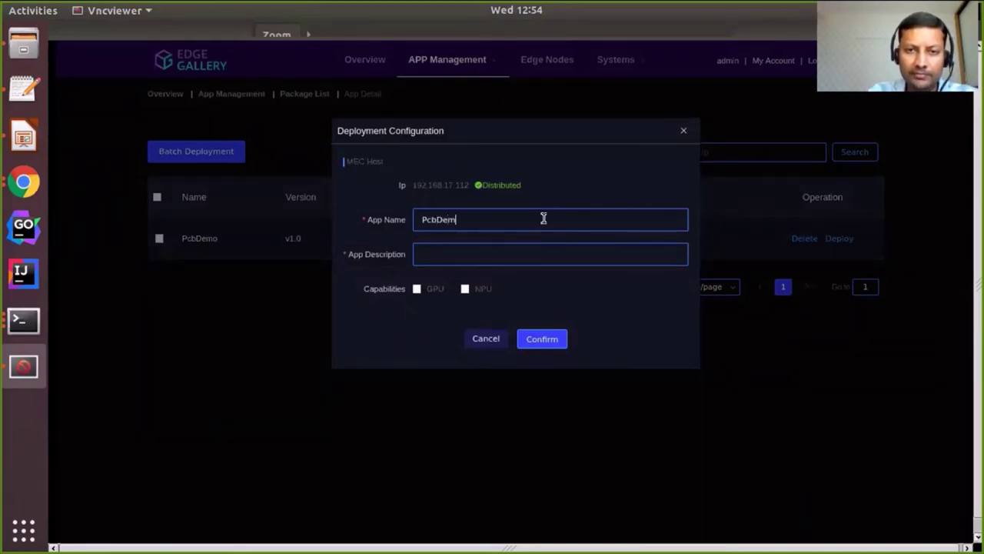
key("Tab")
type("Demo")
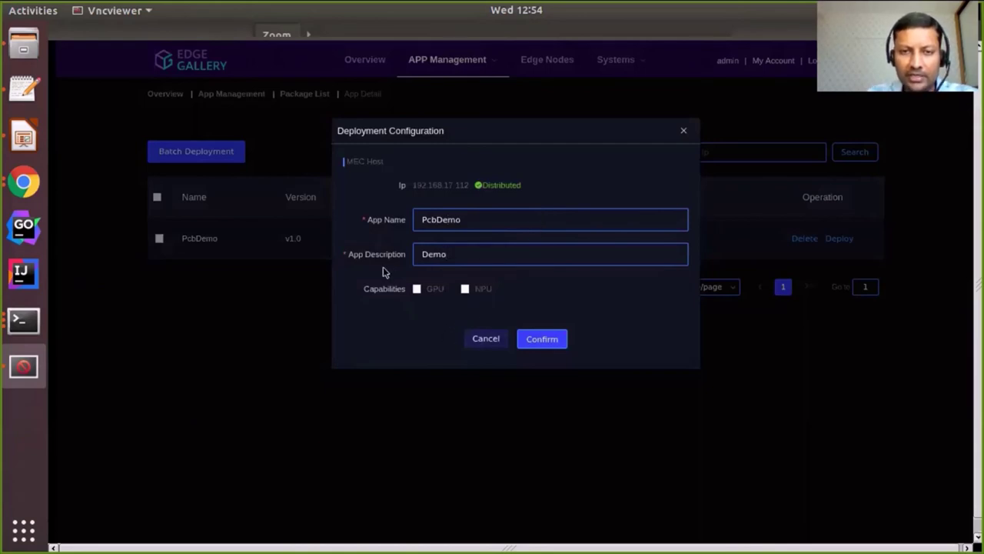
left_click(538, 338)
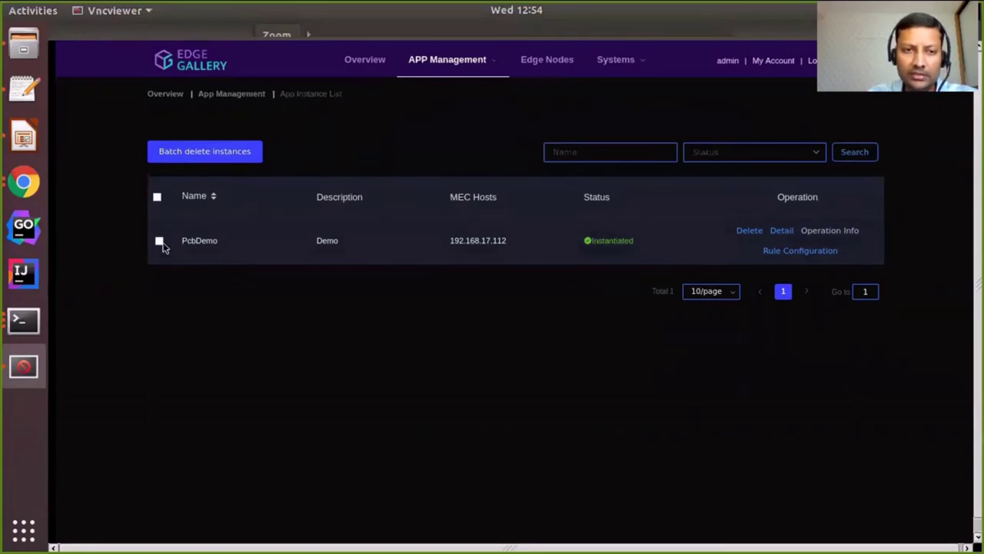
Switch to the PCB Defect Detection app in Google Chrome and select Haier Factory
left_click(23, 182)
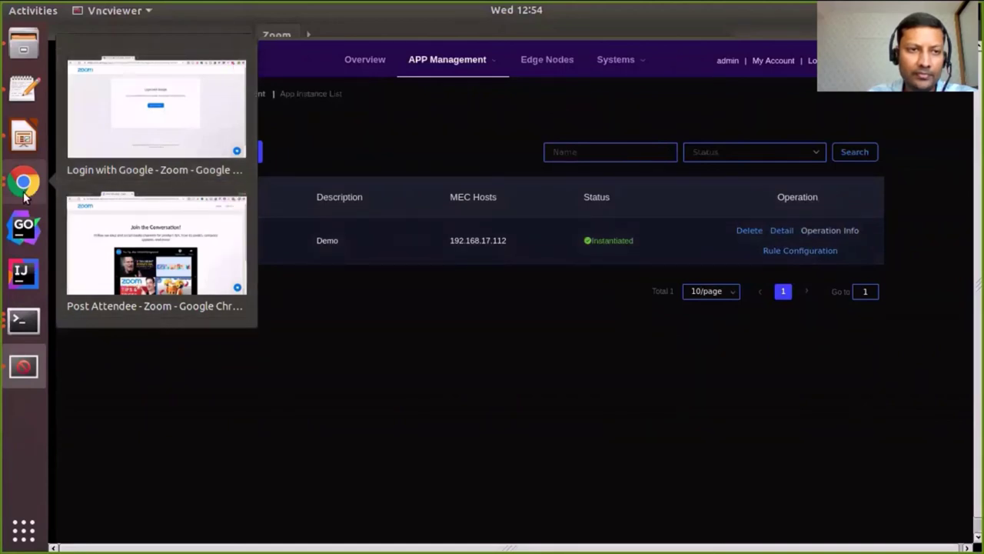
left_click(90, 210)
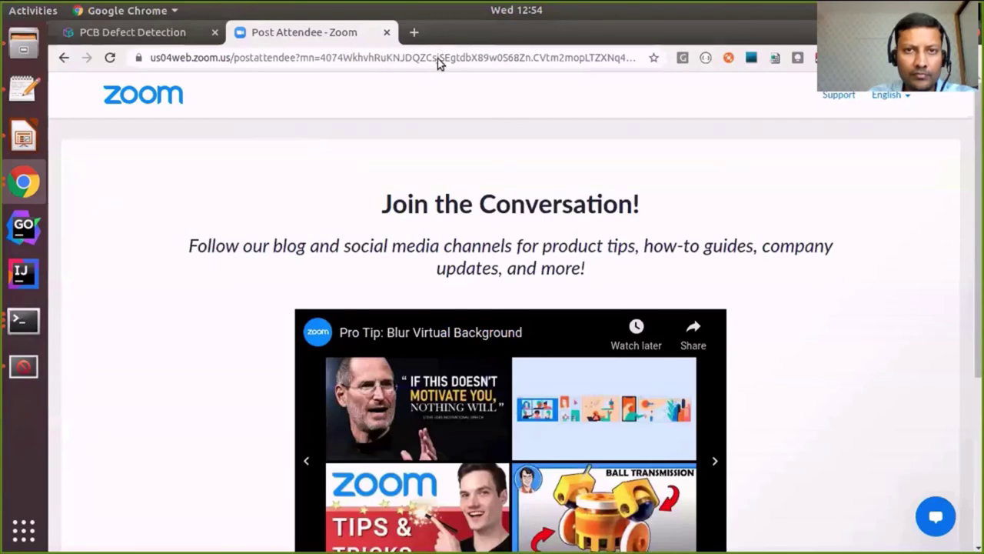
left_click(174, 28)
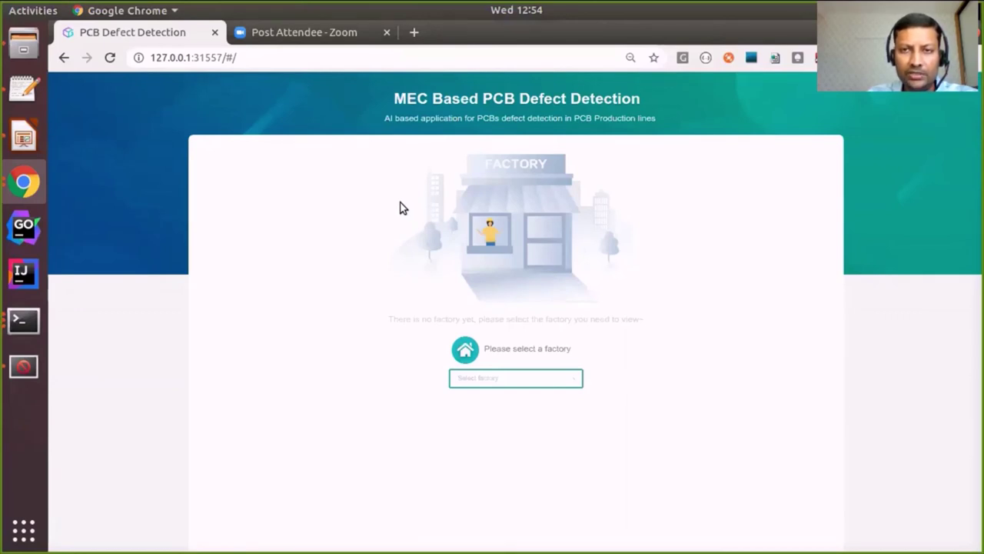
left_click(545, 382)
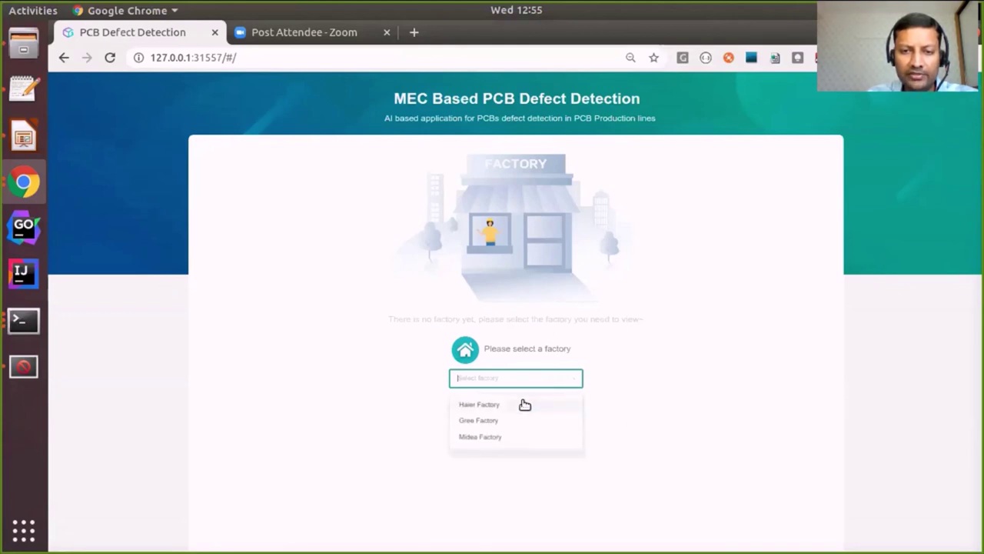
left_click(523, 405)
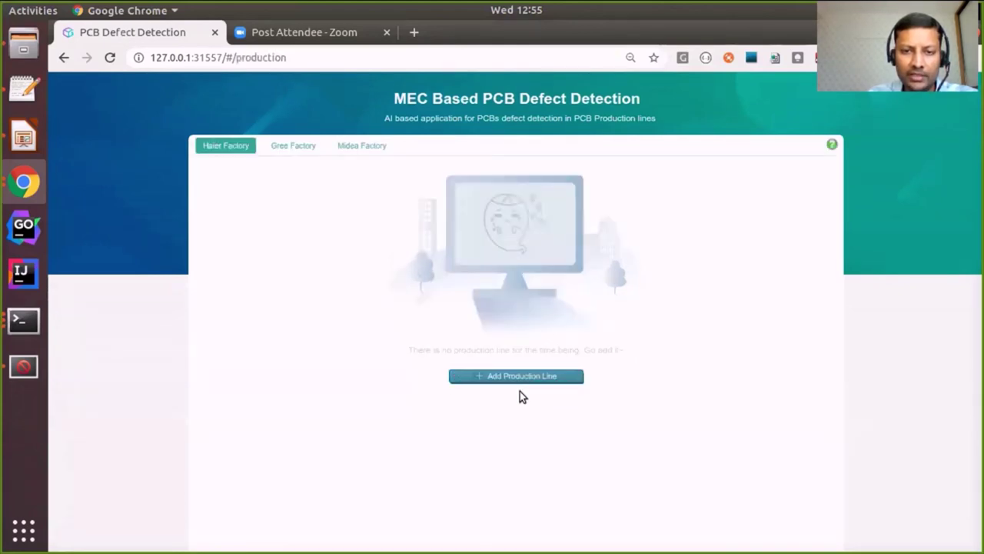
Add production line Line01 with camera Camera_01 to Haier Factory and start its processing
left_click(519, 377)
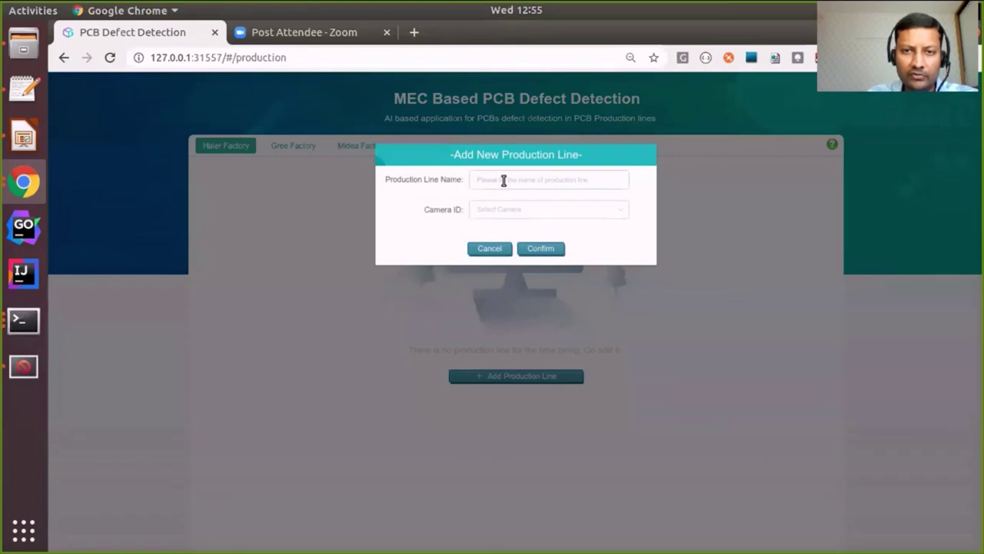
left_click(552, 180)
type("Line01")
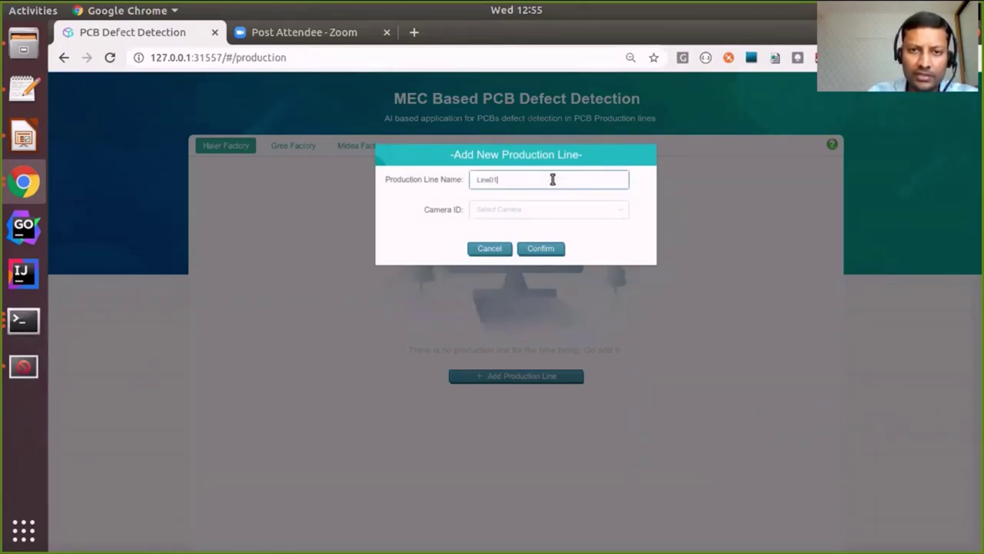
left_click(591, 210)
left_click(576, 234)
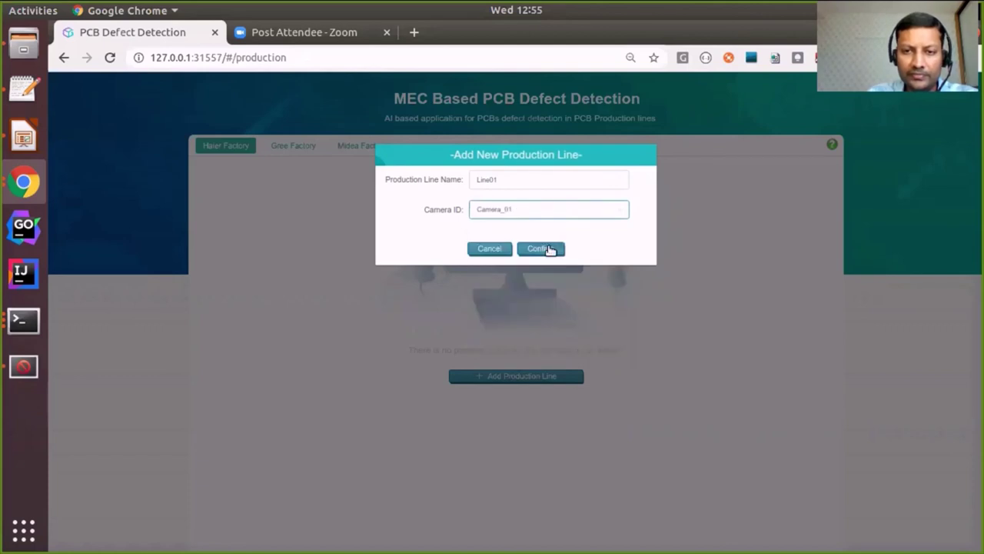
left_click(549, 246)
left_click(295, 220)
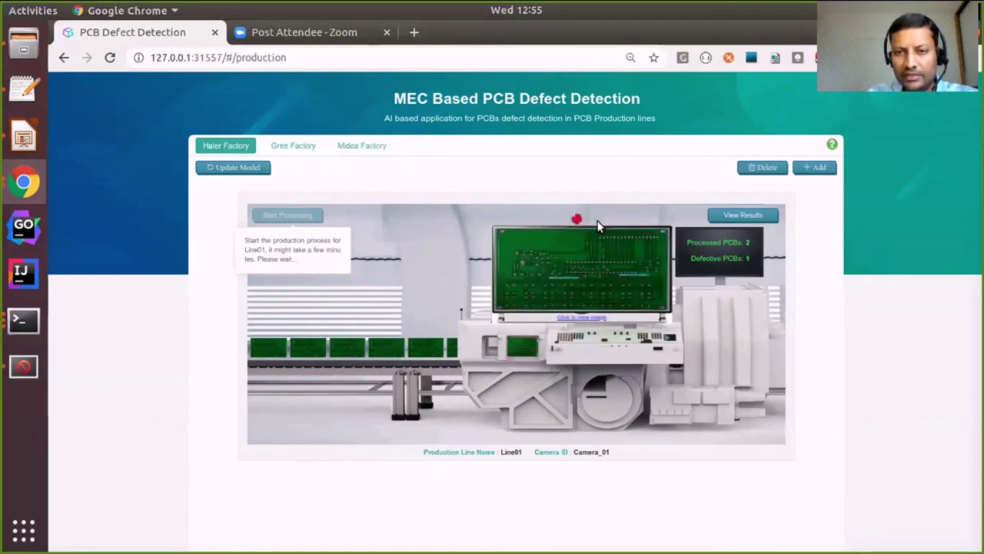
View Line01's PCB analysis results, inspect the detail image of PCB_01 and close it
left_click(742, 217)
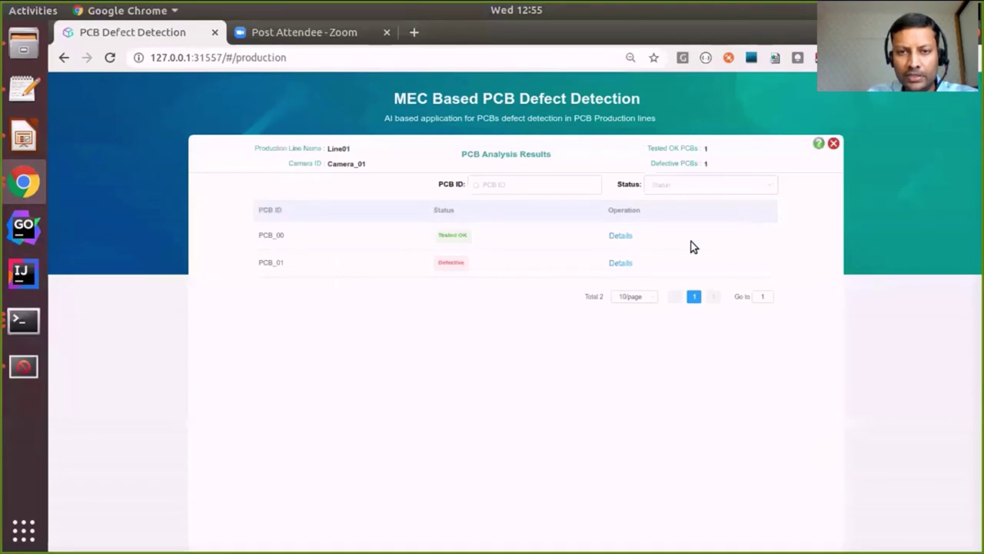
left_click(622, 265)
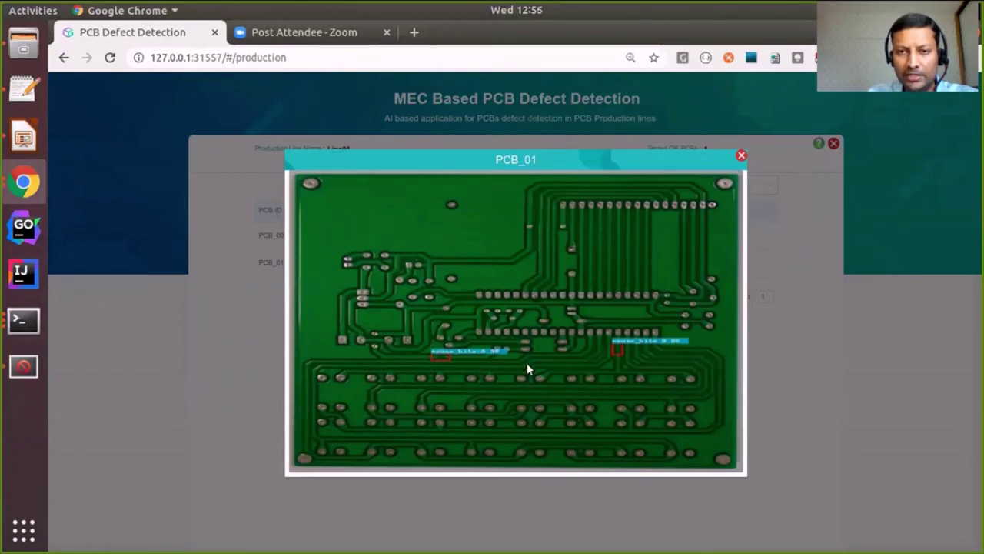
left_click(742, 157)
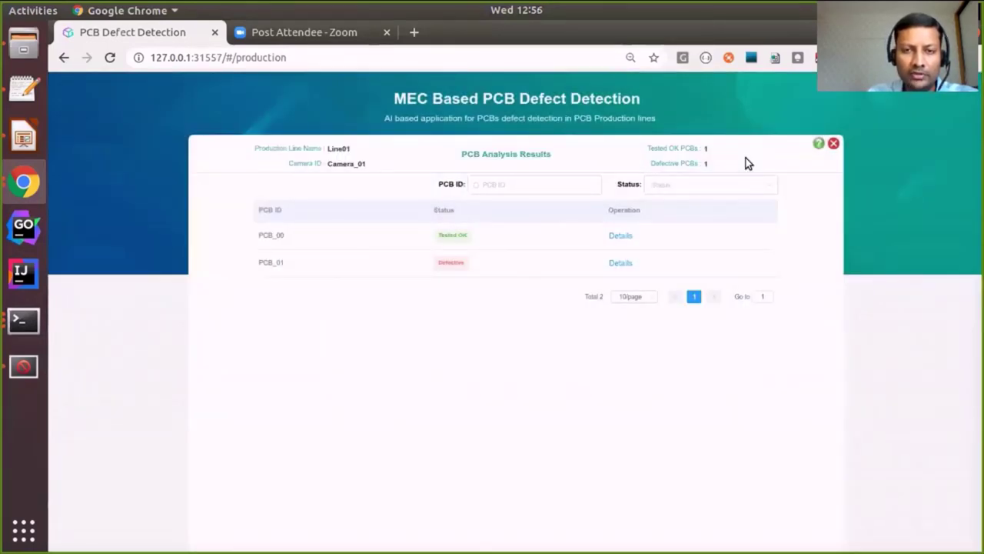